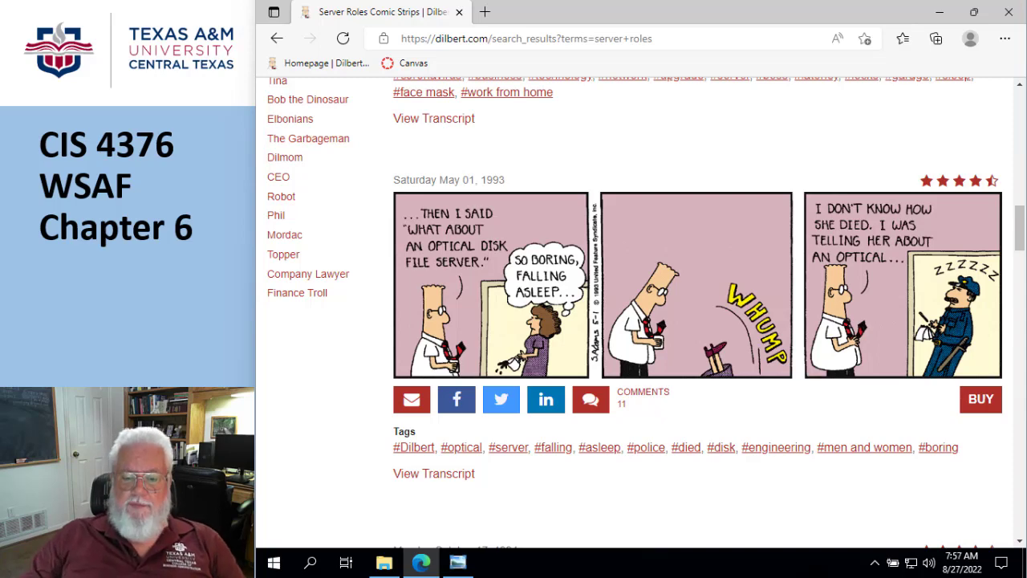
Switch to Server Manager and start the Add Roles and Features Wizard
{"action": "left_click", "coordinate": [274, 562]}
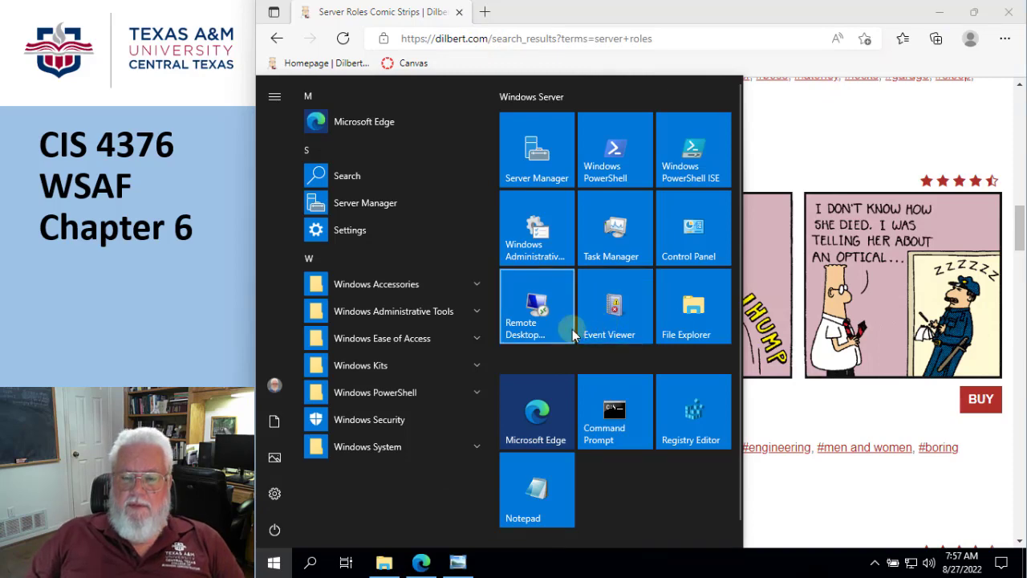
{"action": "left_click", "coordinate": [535, 160]}
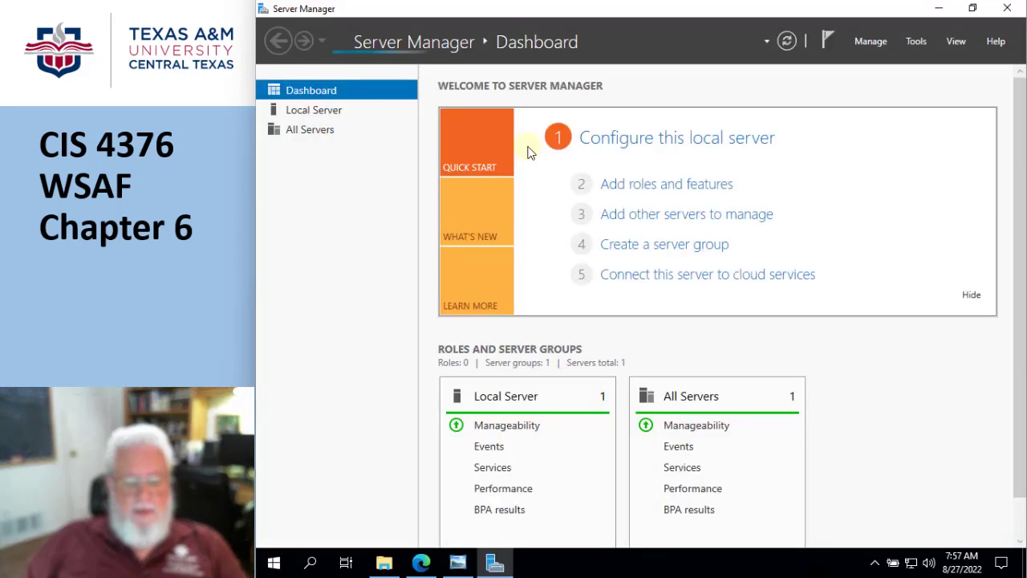
{"action": "left_click", "coordinate": [871, 42]}
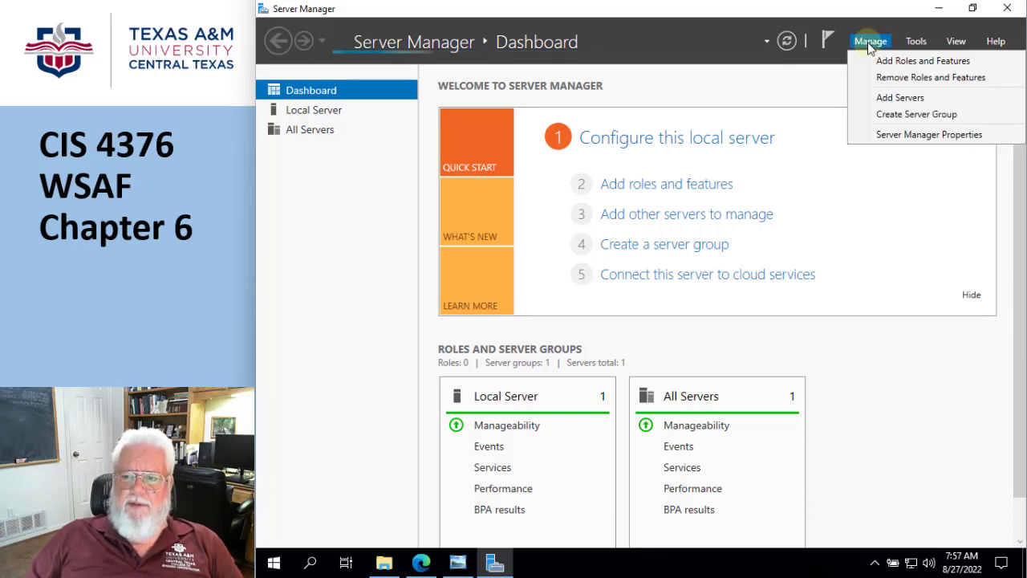
{"action": "left_click", "coordinate": [878, 60]}
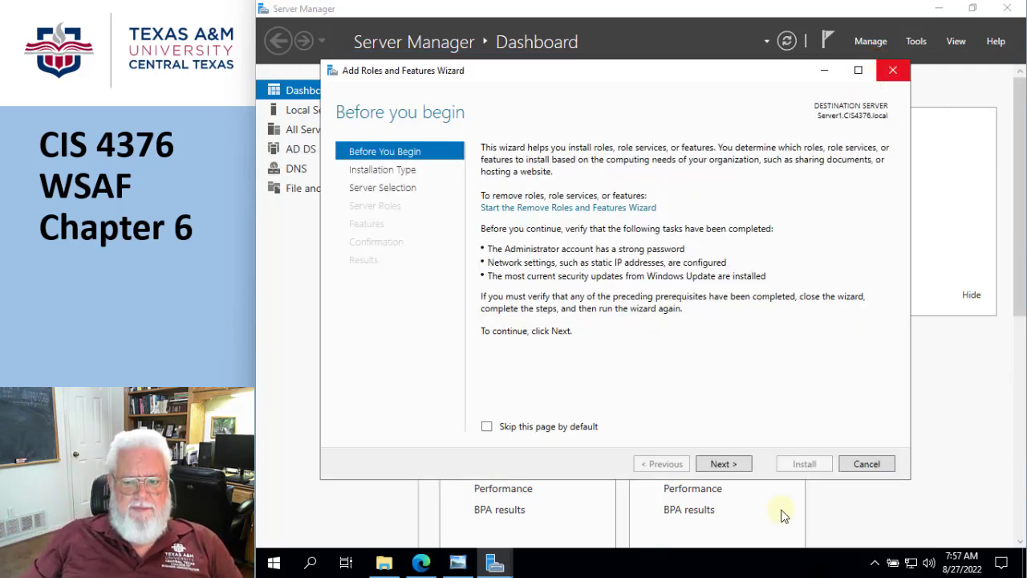
Advance the wizard to server role selection, using role-based or feature-based installation on Server1.CIS4376.local from the server pool
{"action": "left_click", "coordinate": [729, 464]}
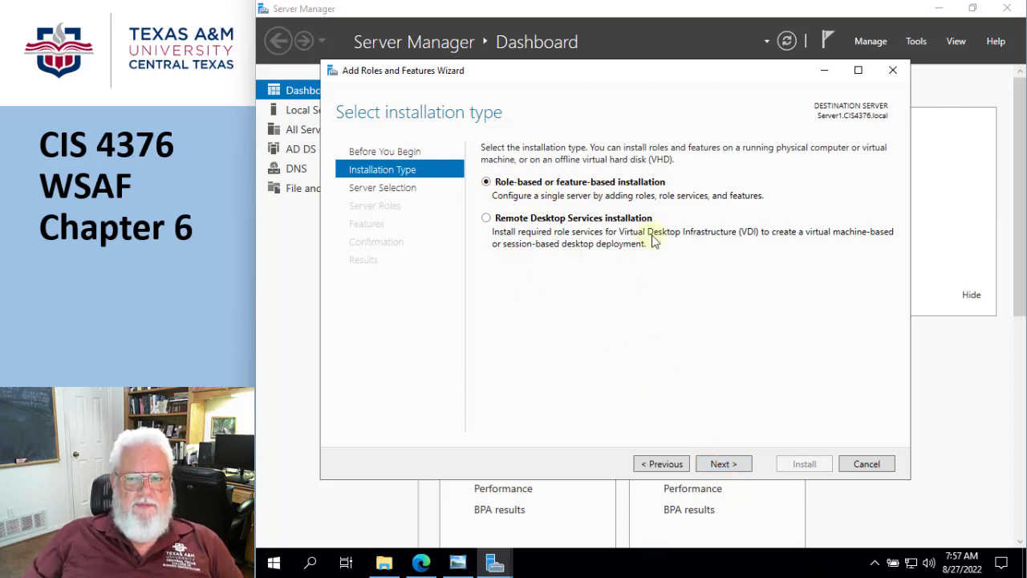
{"action": "left_click", "coordinate": [726, 465]}
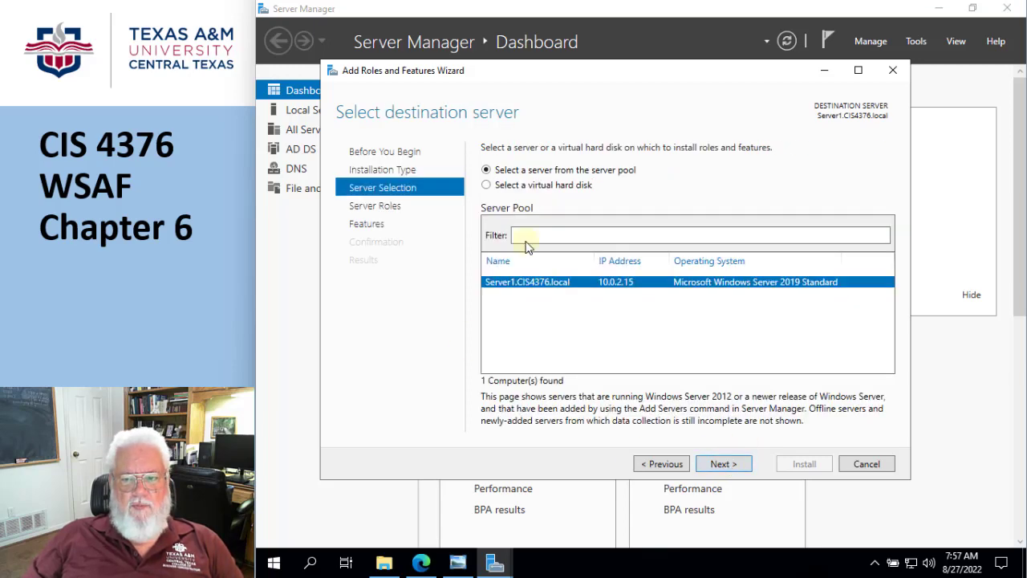
{"action": "left_click", "coordinate": [711, 465]}
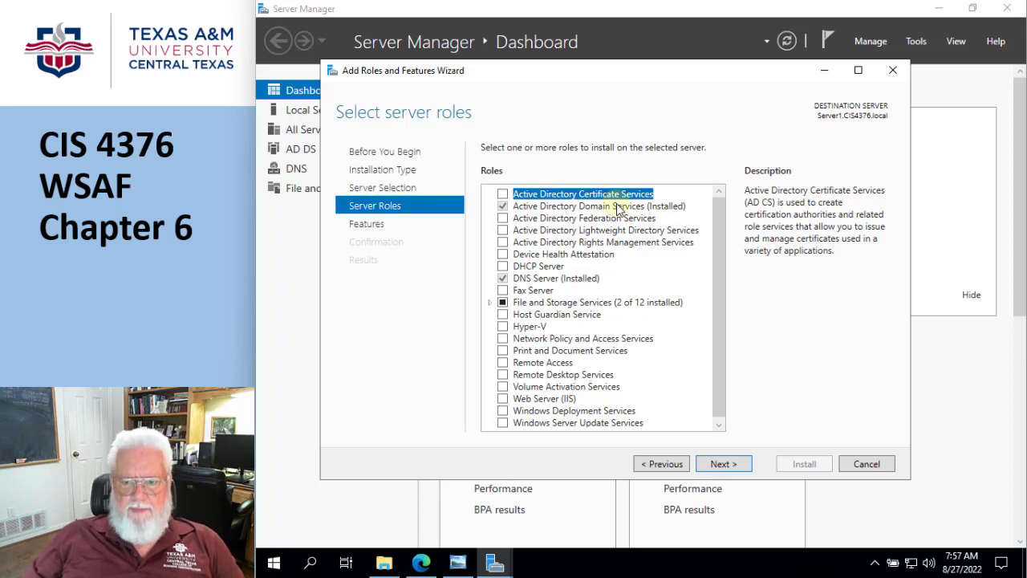
Examine the File and iSCSI Services roles and the Active Directory Domain Services description, and cancel the wizard without installing anything
{"action": "left_click_drag", "start_coordinate": [721, 262], "coordinate": [711, 349]}
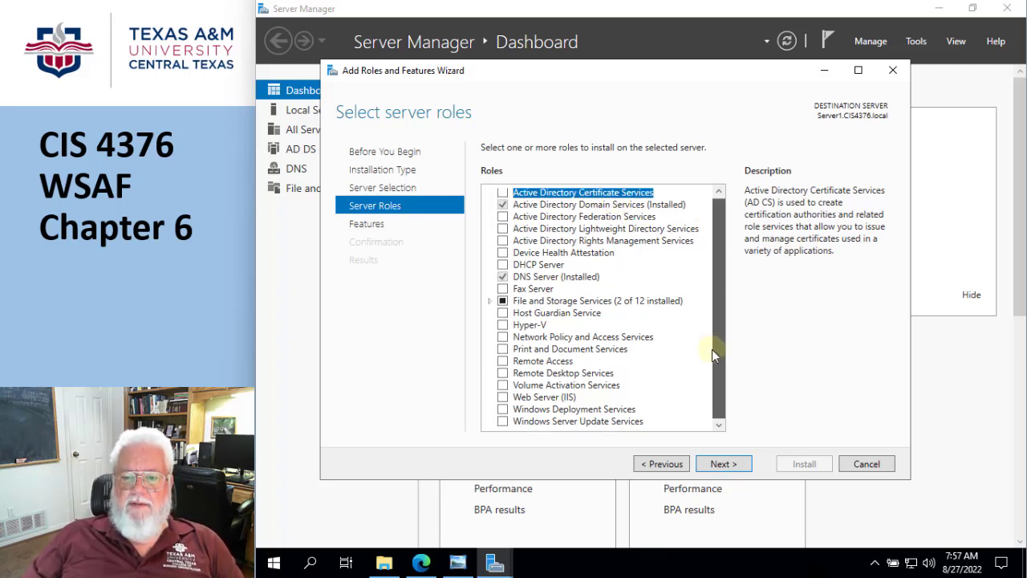
{"action": "left_click", "coordinate": [489, 301]}
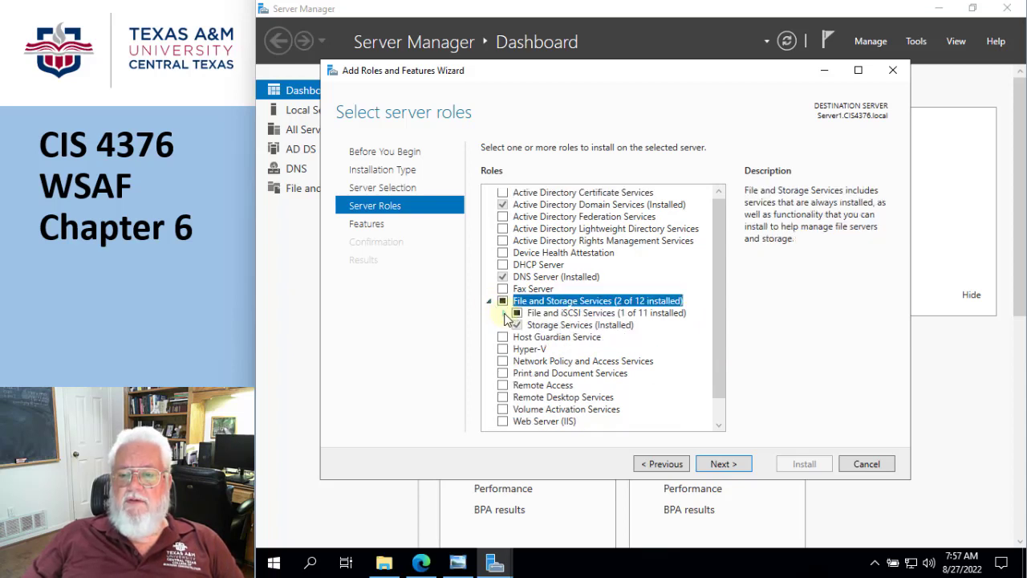
{"action": "left_click", "coordinate": [504, 313]}
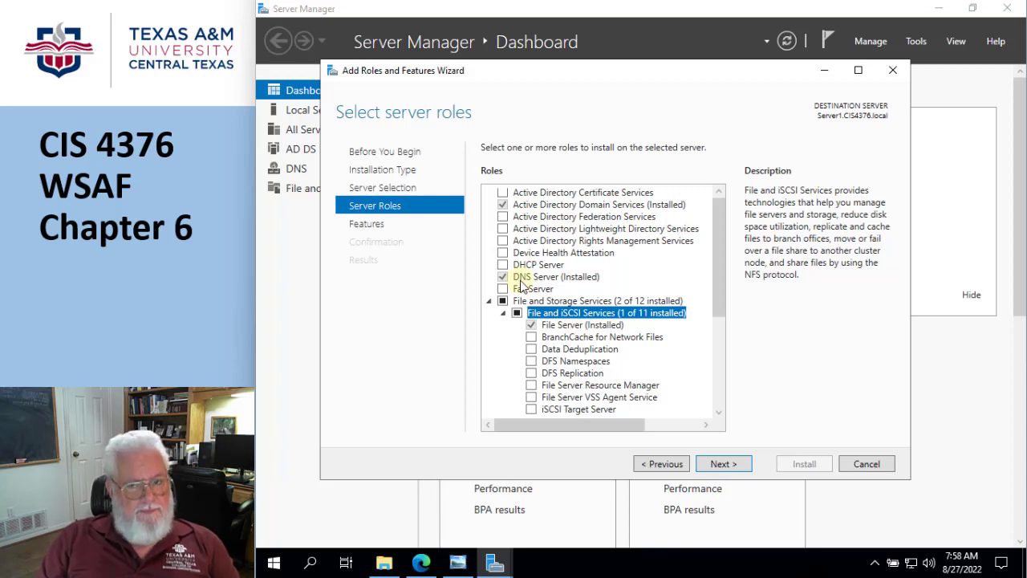
{"action": "left_click", "coordinate": [622, 206]}
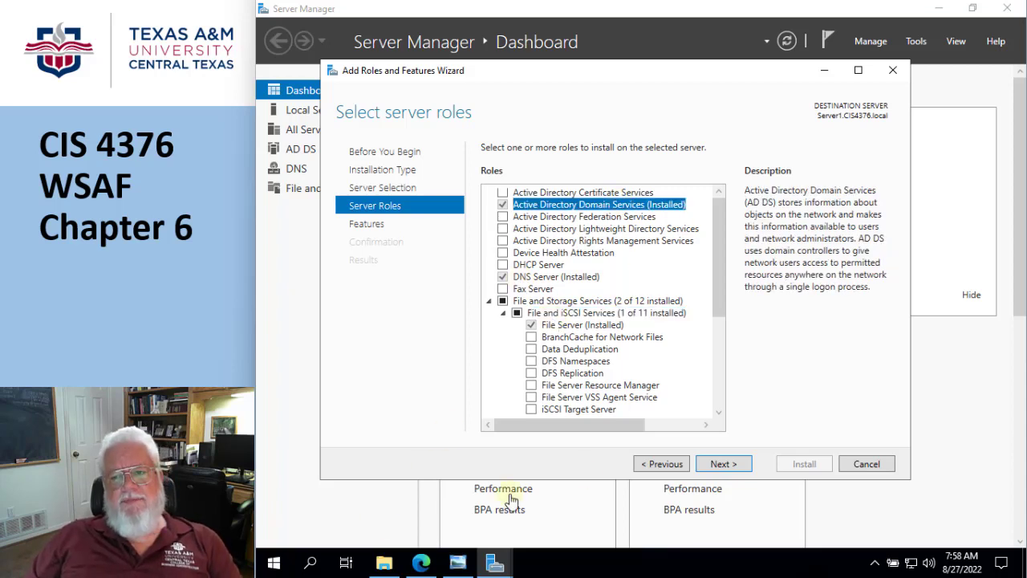
{"action": "left_click", "coordinate": [868, 466]}
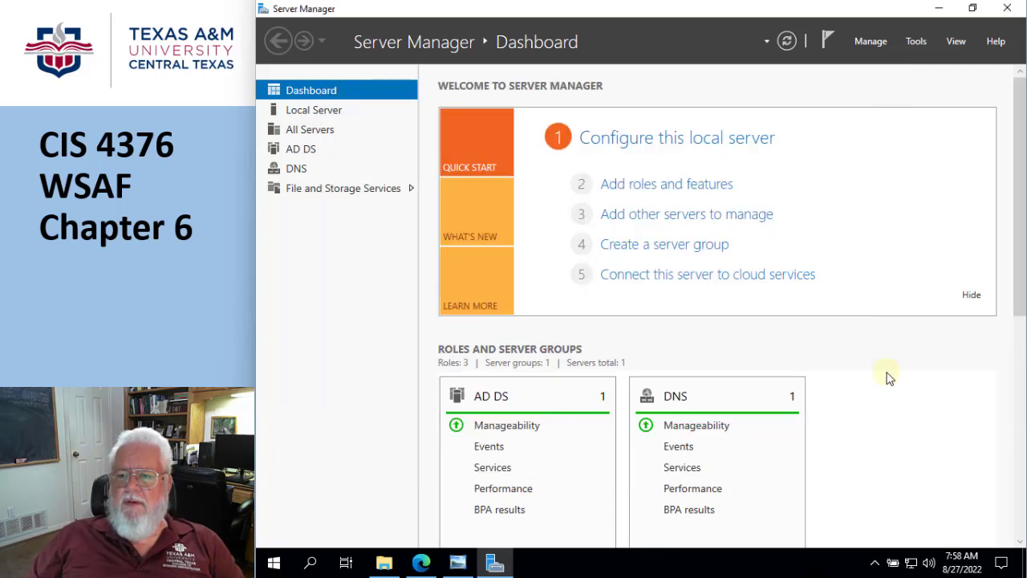
Open the Services console from Server Manager
{"action": "left_click", "coordinate": [872, 43]}
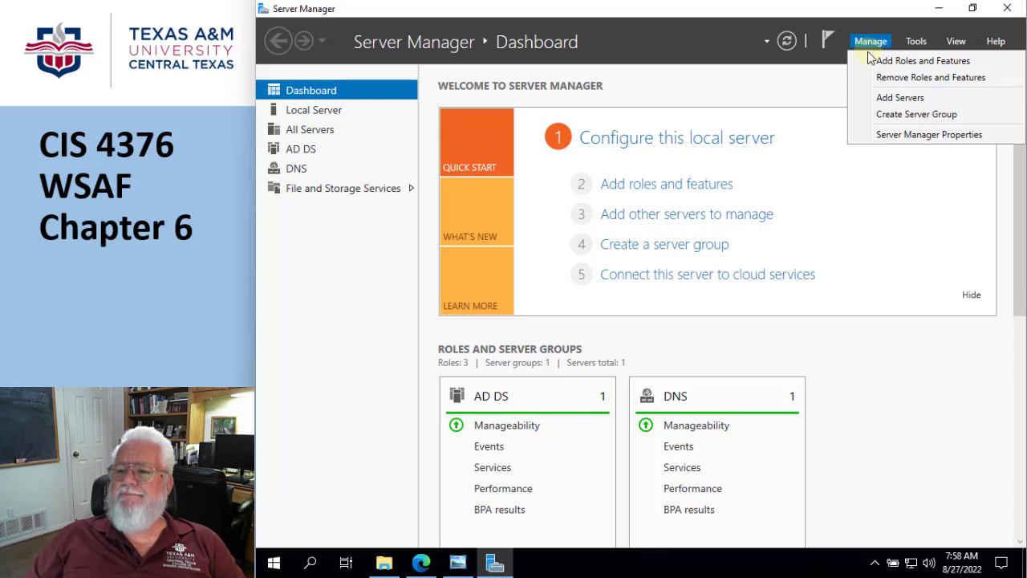
{"action": "left_click", "coordinate": [916, 42]}
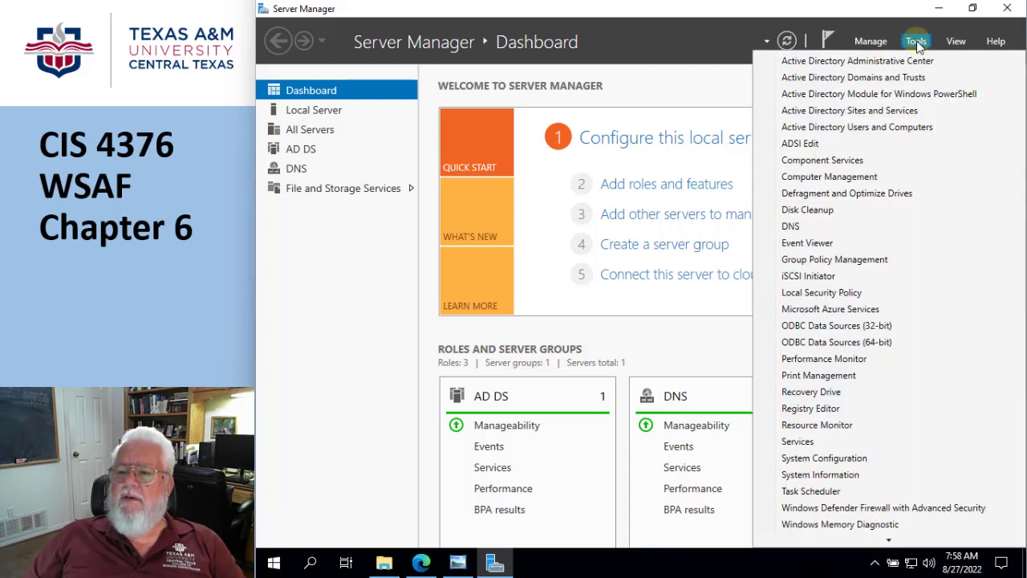
{"action": "left_click", "coordinate": [791, 446]}
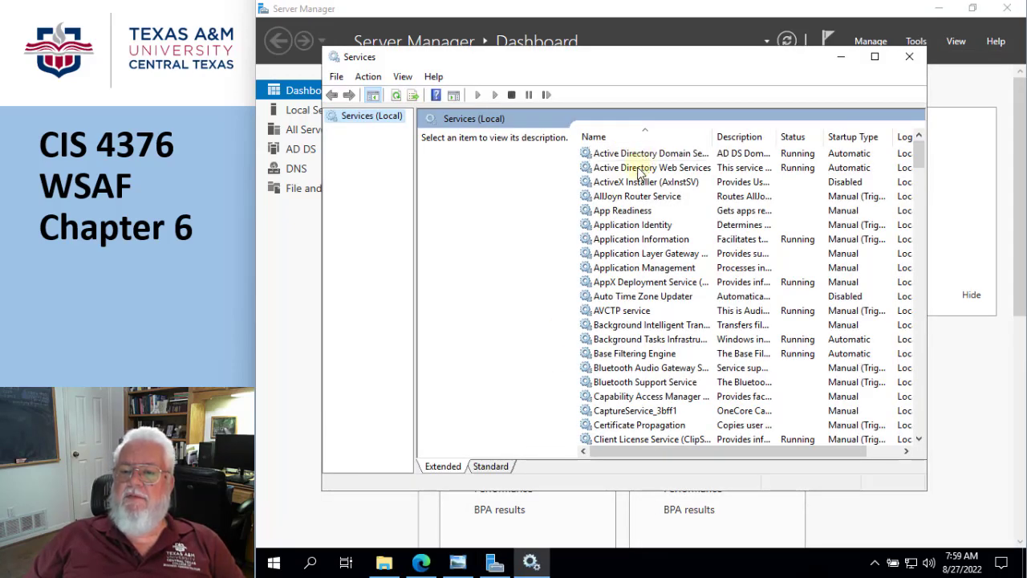
Examine the local services list and the description of the Windows Event Log service, and close the Services console
{"action": "scroll", "coordinate": [658, 245], "scroll_direction": "down", "scroll_amount": 1}
{"action": "scroll", "coordinate": [658, 245], "scroll_direction": "down", "scroll_amount": 9}
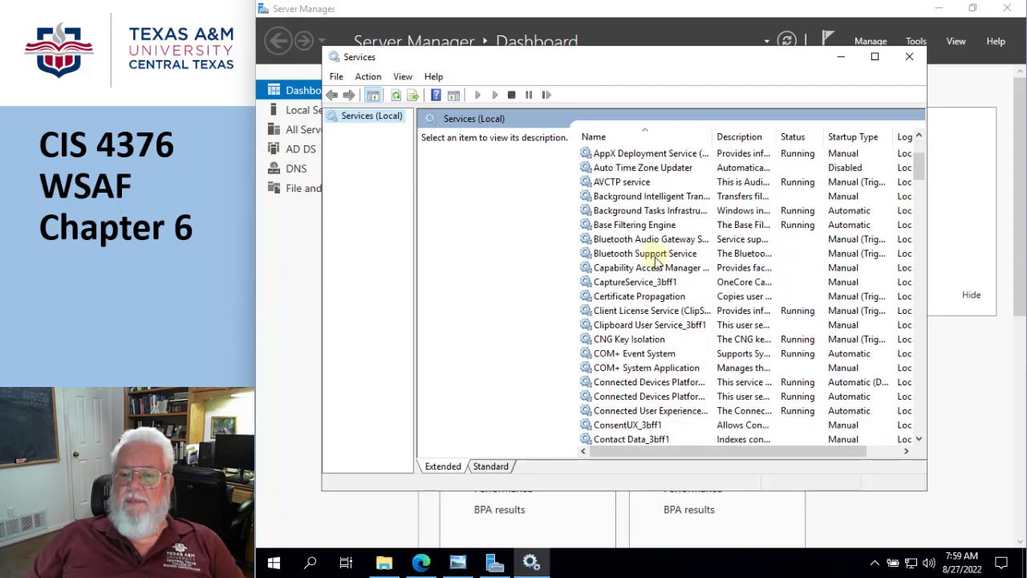
{"action": "scroll", "coordinate": [652, 294], "scroll_direction": "down", "scroll_amount": 9}
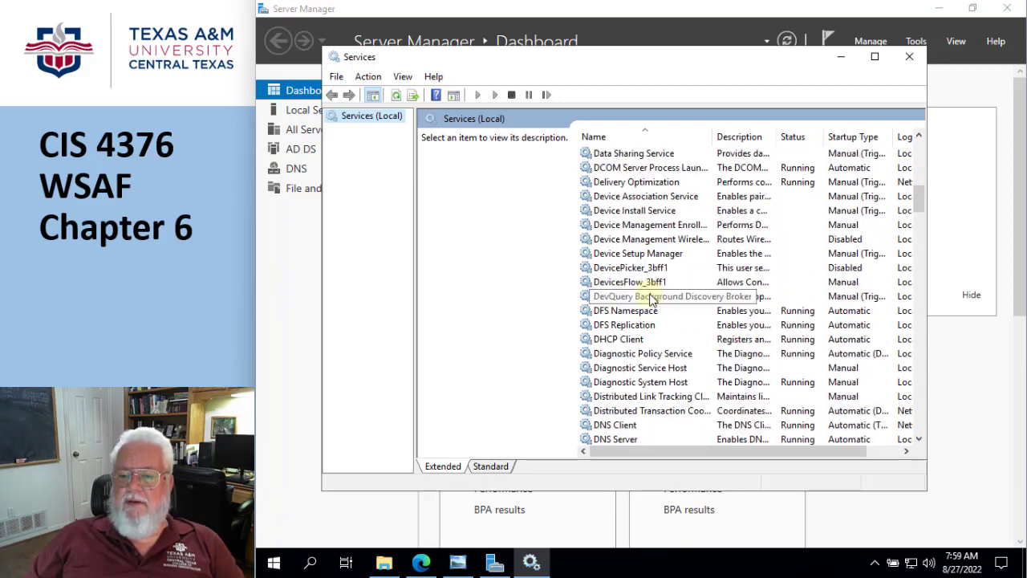
{"action": "scroll", "coordinate": [651, 308], "scroll_direction": "down", "scroll_amount": 8}
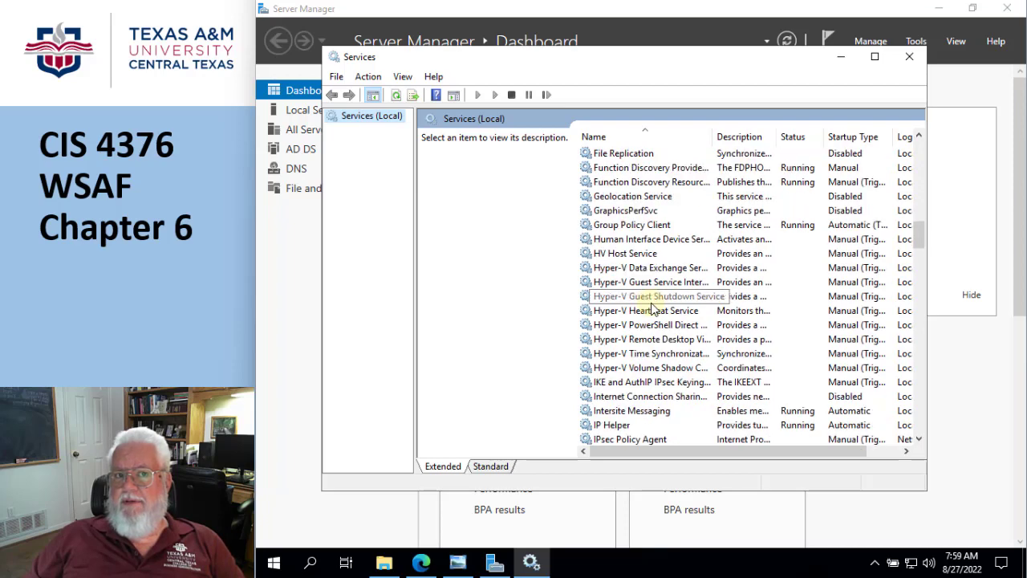
{"action": "scroll", "coordinate": [651, 310], "scroll_direction": "down", "scroll_amount": 1}
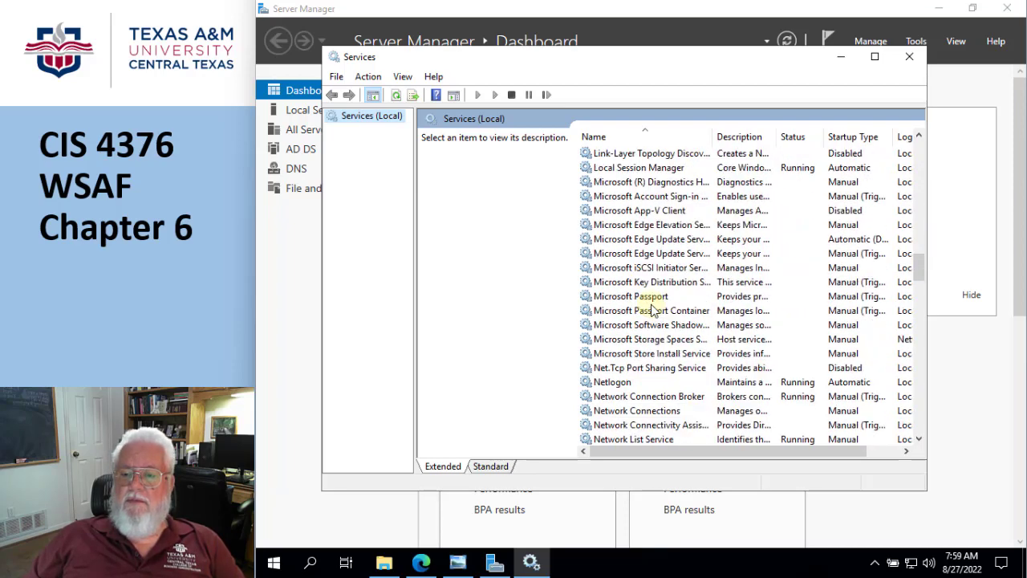
{"action": "scroll", "coordinate": [700, 375], "scroll_direction": "down", "scroll_amount": 4}
{"action": "scroll", "coordinate": [703, 380], "scroll_direction": "down", "scroll_amount": 9}
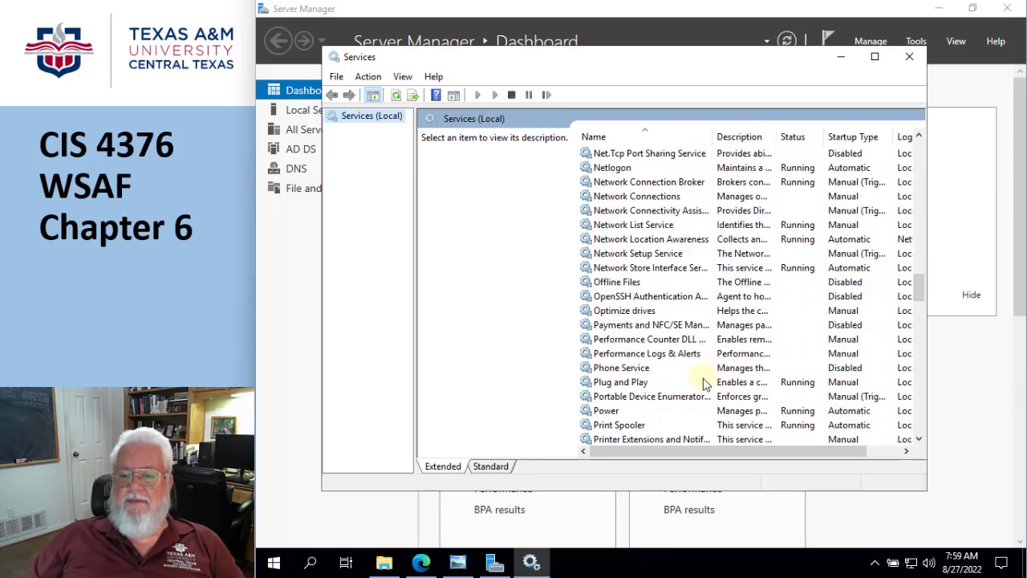
{"action": "scroll", "coordinate": [703, 390], "scroll_direction": "down", "scroll_amount": 7}
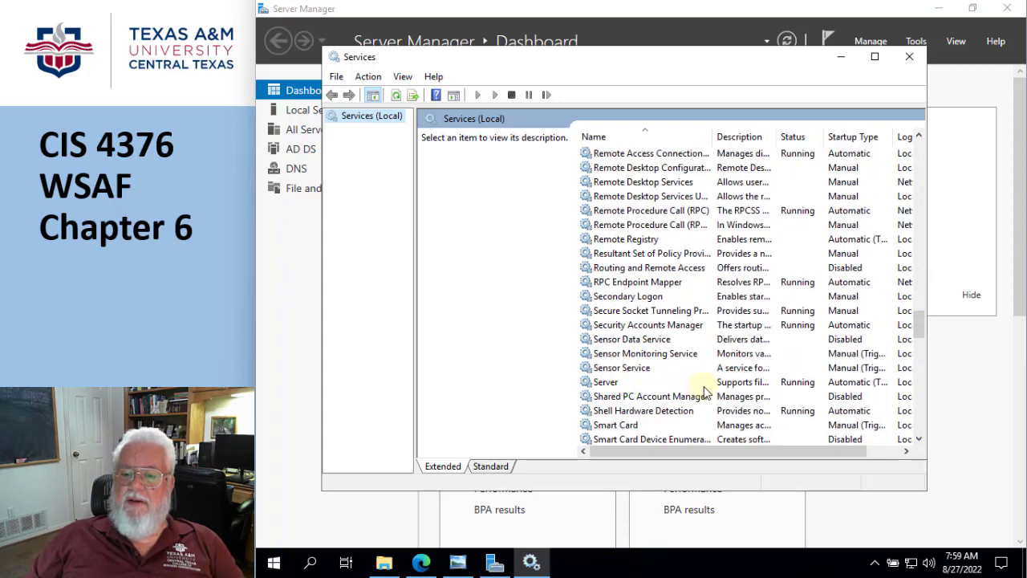
{"action": "scroll", "coordinate": [704, 393], "scroll_direction": "down", "scroll_amount": 13}
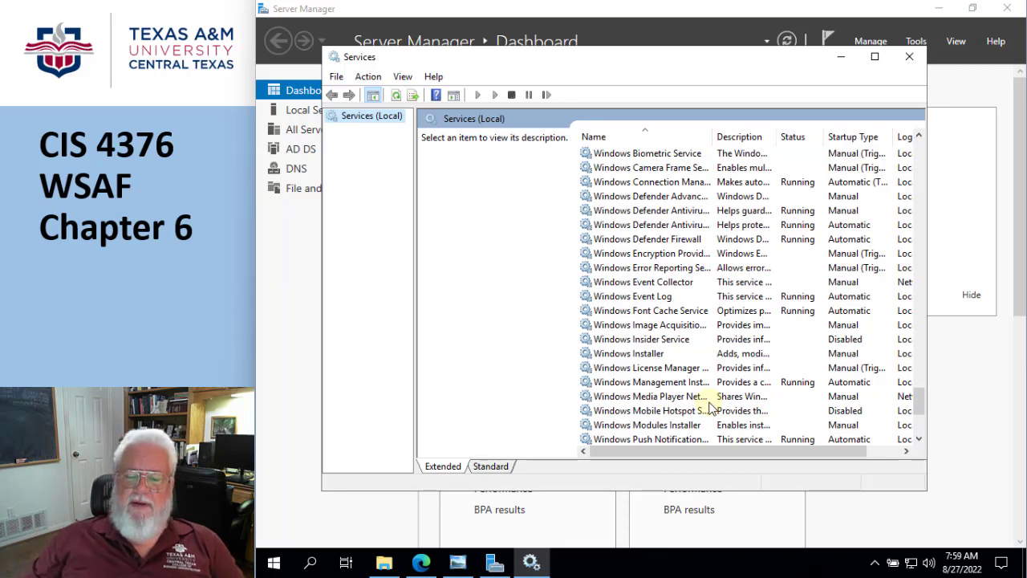
{"action": "left_click", "coordinate": [624, 302]}
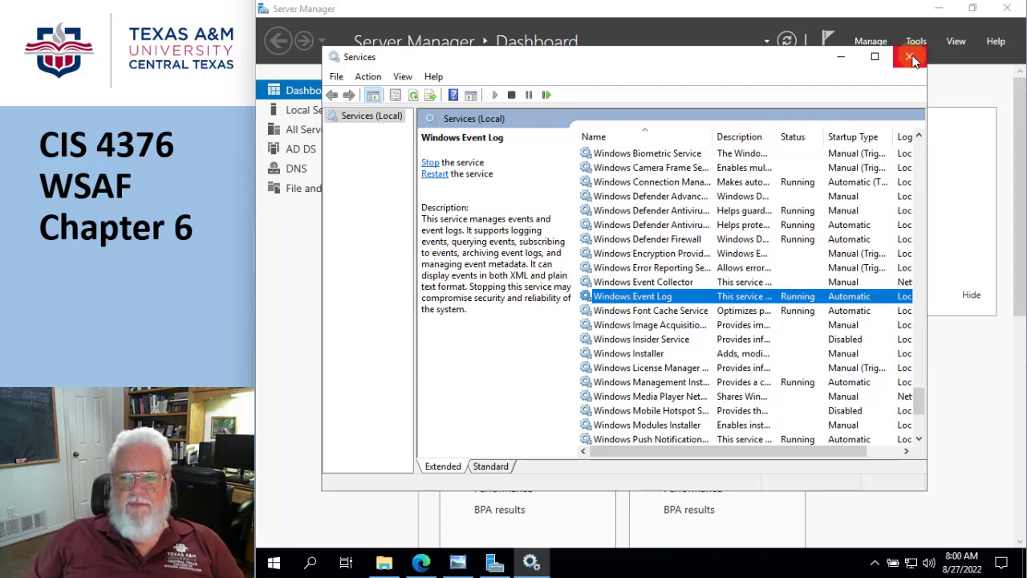
{"action": "left_click", "coordinate": [909, 57]}
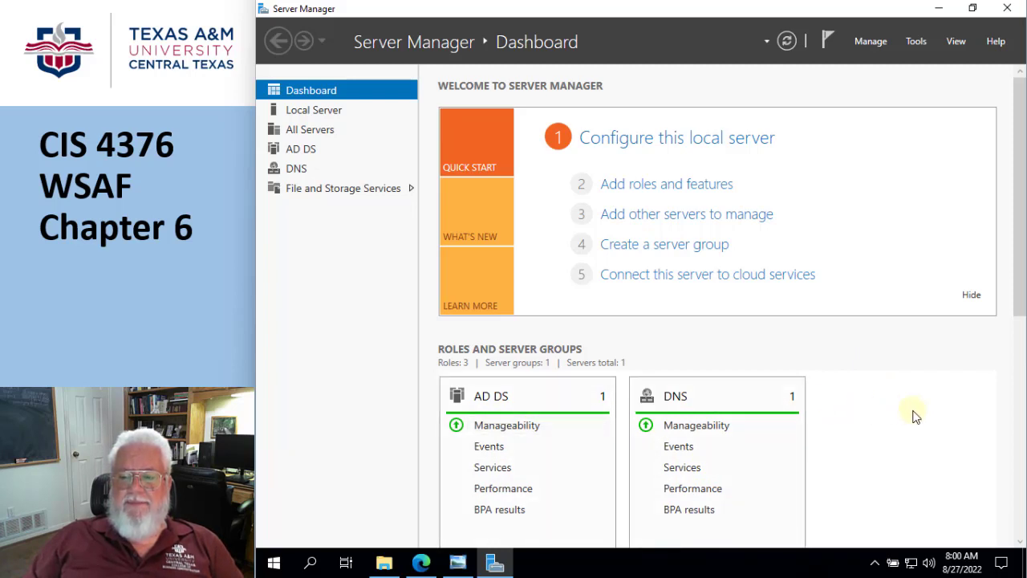
Review the role and server group tiles on the dashboard, from AD DS through All Servers
{"action": "scroll", "coordinate": [915, 415], "scroll_direction": "down", "scroll_amount": 3}
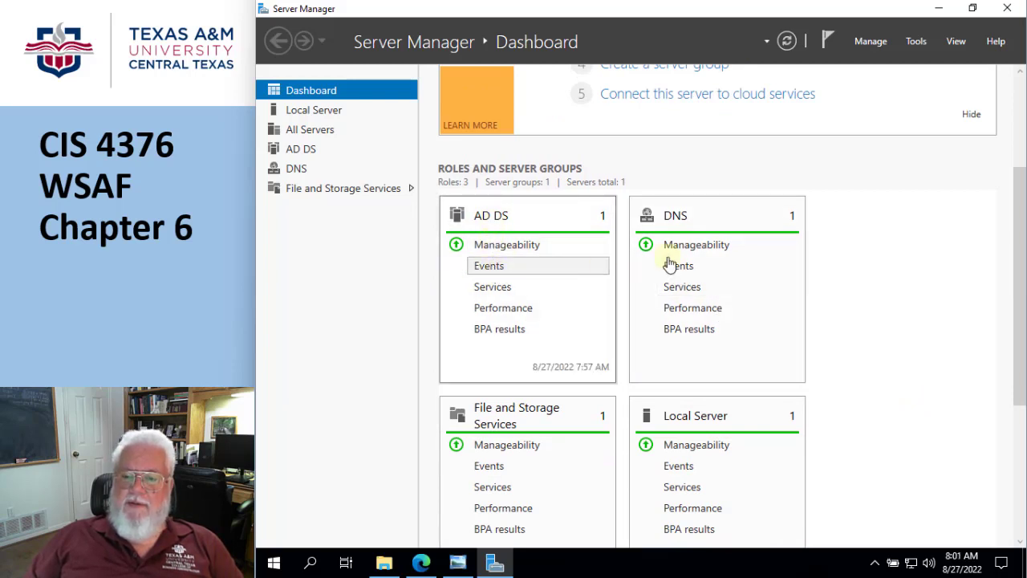
{"action": "scroll", "coordinate": [897, 254], "scroll_direction": "down", "scroll_amount": 1}
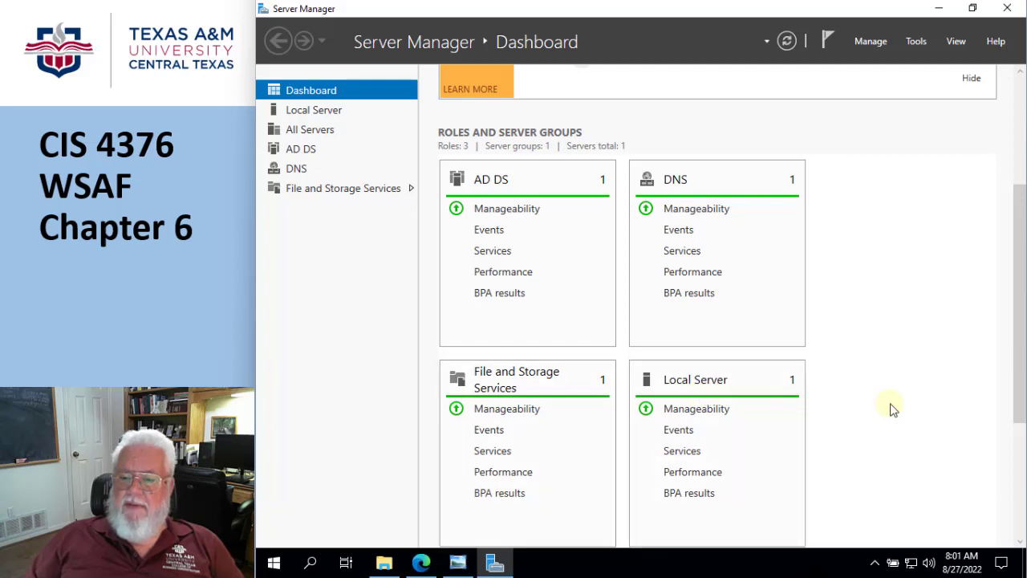
{"action": "scroll", "coordinate": [889, 412], "scroll_direction": "down", "scroll_amount": 2}
{"action": "scroll", "coordinate": [888, 414], "scroll_direction": "down", "scroll_amount": 3}
{"action": "scroll", "coordinate": [889, 410], "scroll_direction": "up", "scroll_amount": 8}
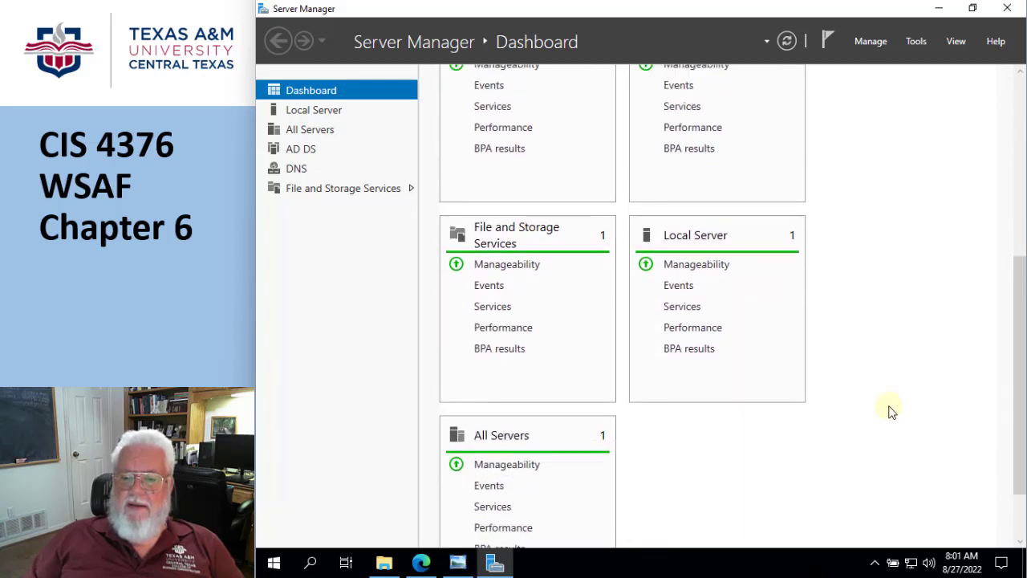
{"action": "scroll", "coordinate": [889, 405], "scroll_direction": "up", "scroll_amount": 2}
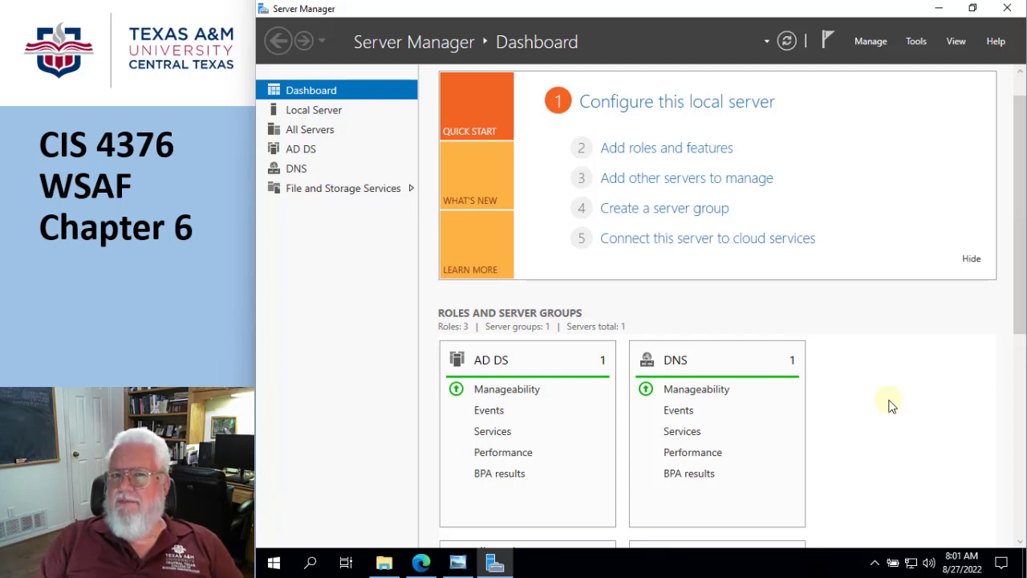
Open Event Viewer from Server Manager and reposition its window so the whole console can be read comfortably
{"action": "left_click", "coordinate": [915, 41]}
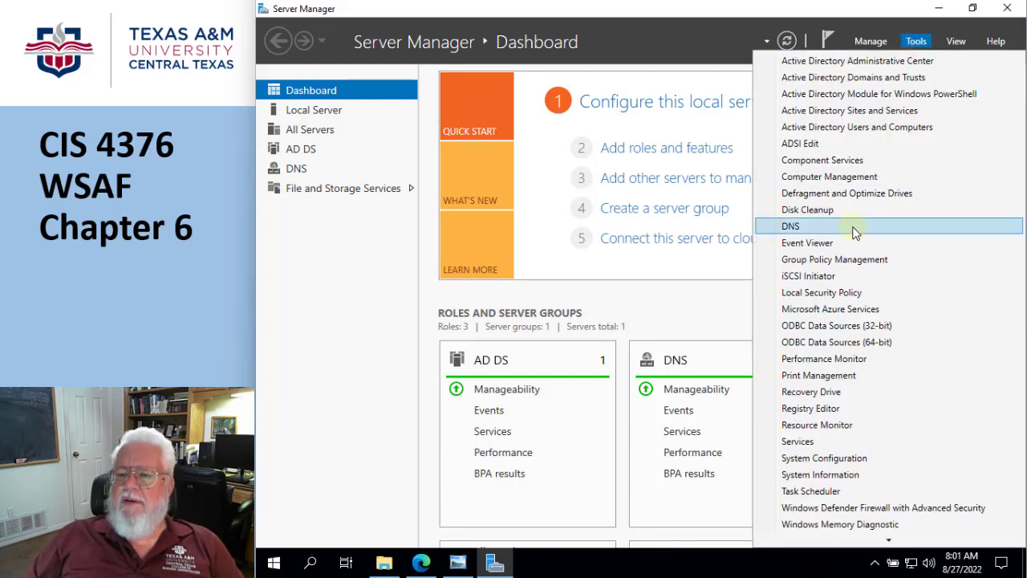
{"action": "left_click", "coordinate": [830, 248]}
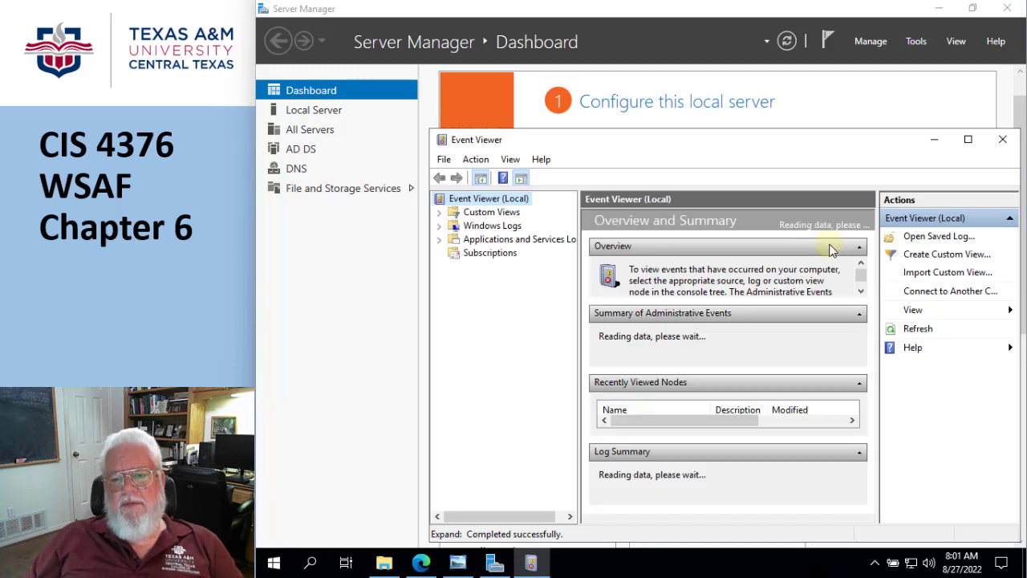
{"action": "left_click_drag", "start_coordinate": [684, 144], "coordinate": [570, 96]}
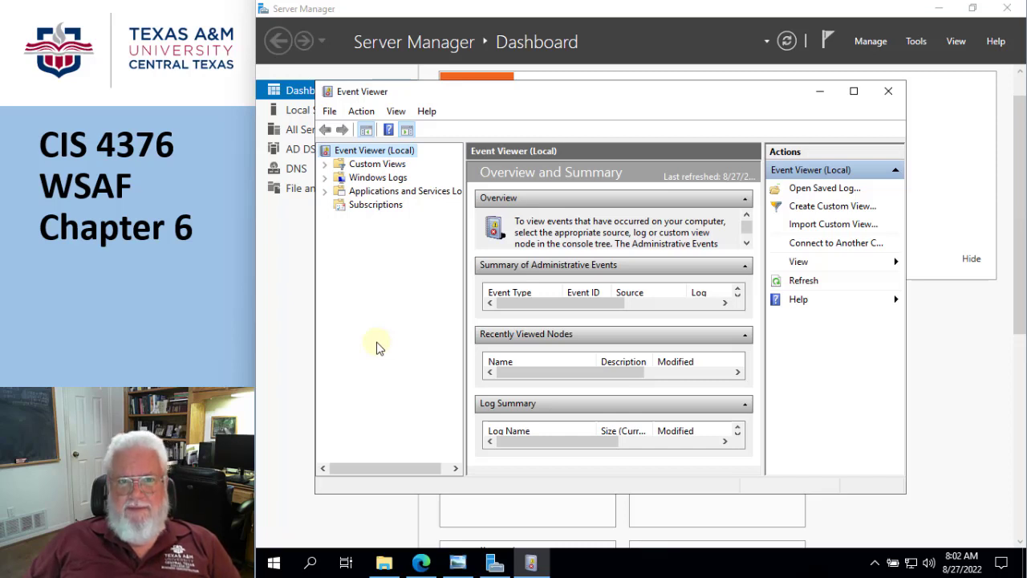
Expand Windows Logs and Applications and Services Logs, and view the warning event 4013 in the DNS Server log
{"action": "left_click", "coordinate": [324, 178]}
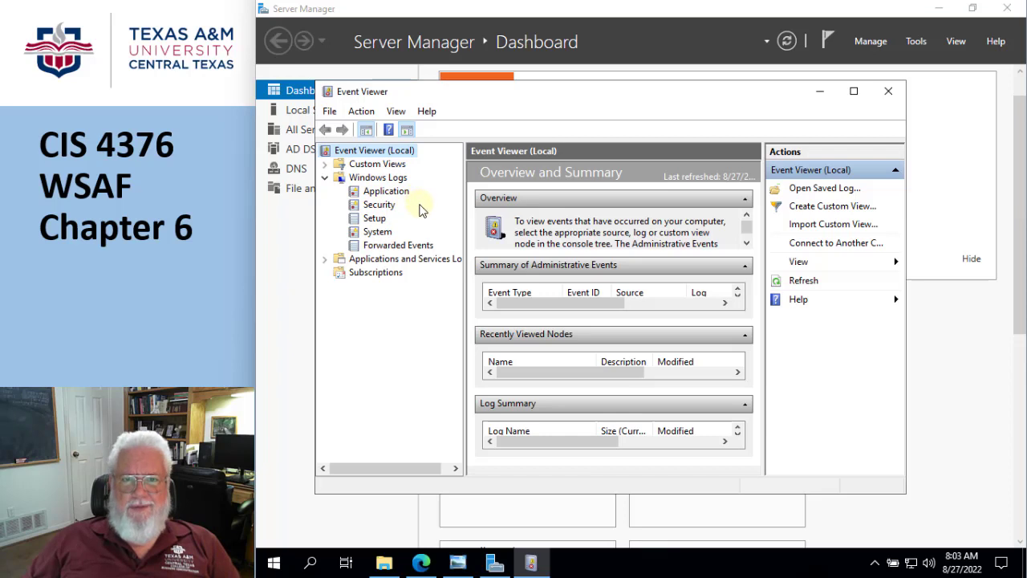
{"action": "left_click", "coordinate": [325, 260]}
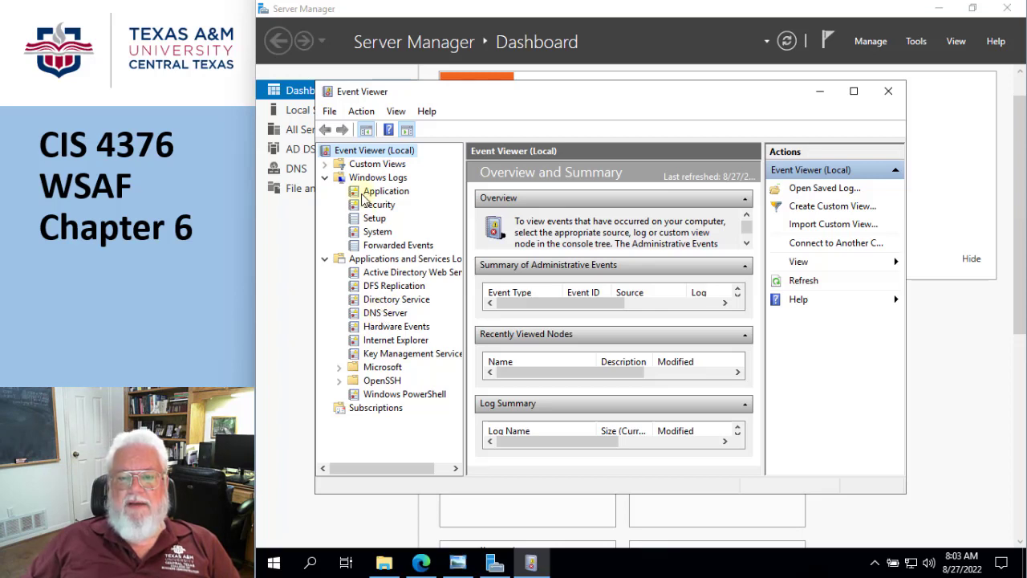
{"action": "left_click", "coordinate": [377, 316]}
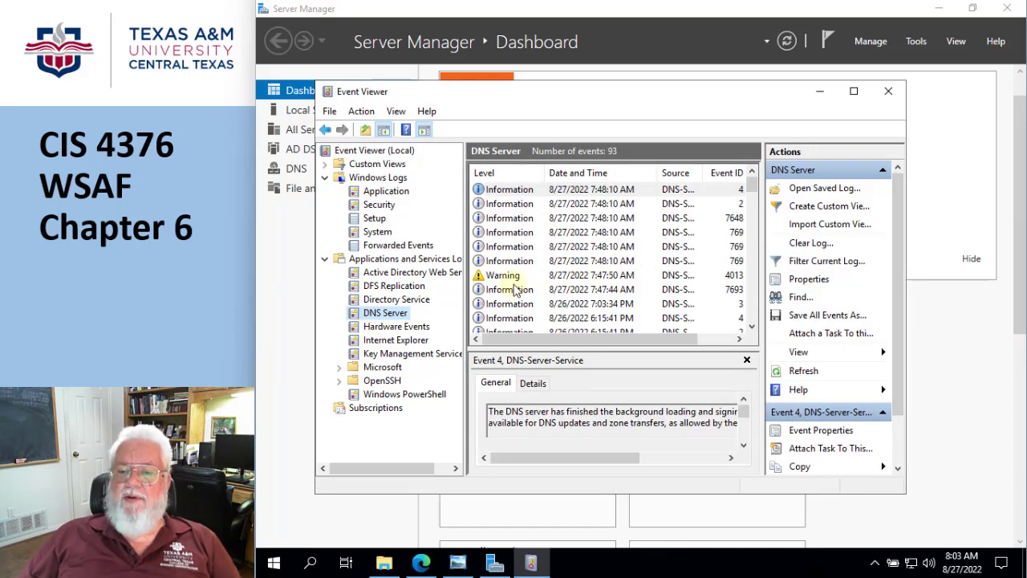
{"action": "left_click", "coordinate": [502, 277]}
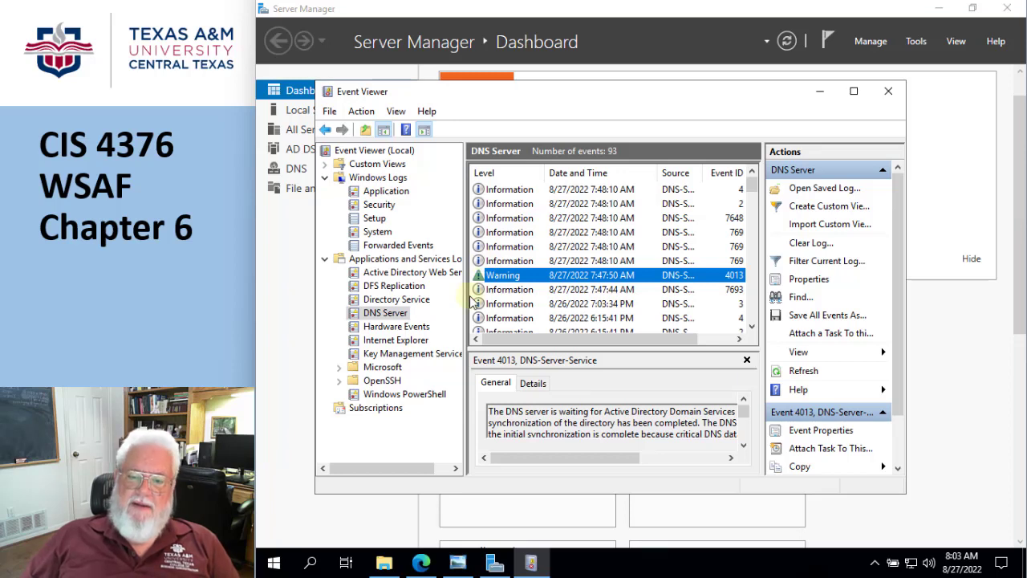
Check the Hardware Events log, read warning events 3041 and 2886 in the Directory Service log, and close Event Viewer
{"action": "left_click", "coordinate": [391, 325]}
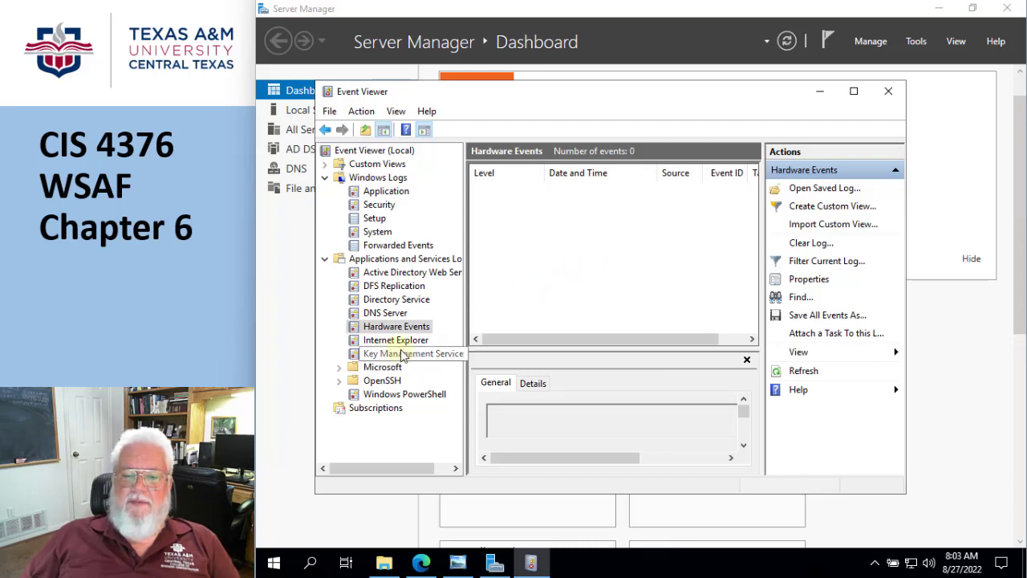
{"action": "left_click", "coordinate": [381, 302]}
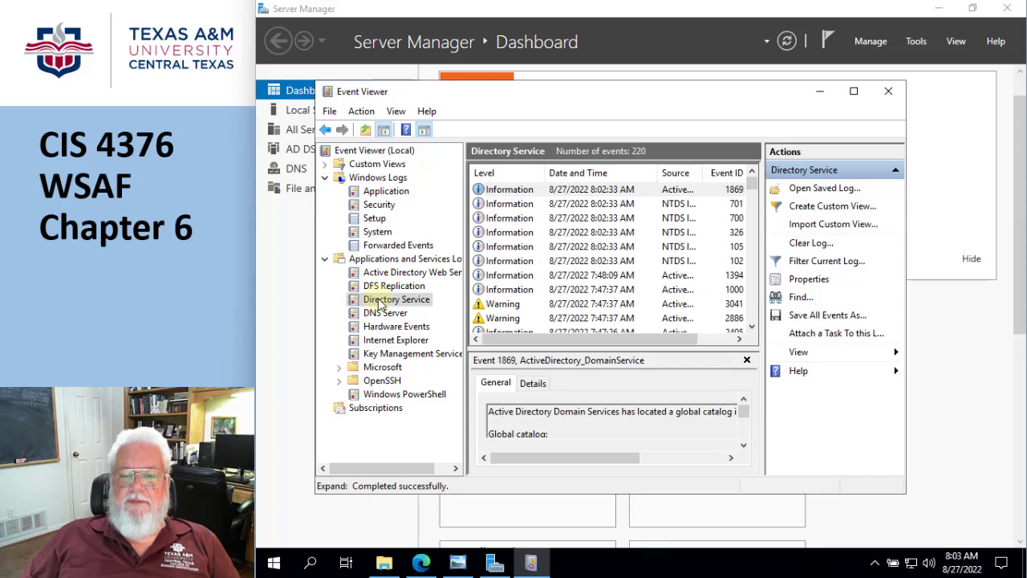
{"action": "left_click", "coordinate": [574, 308]}
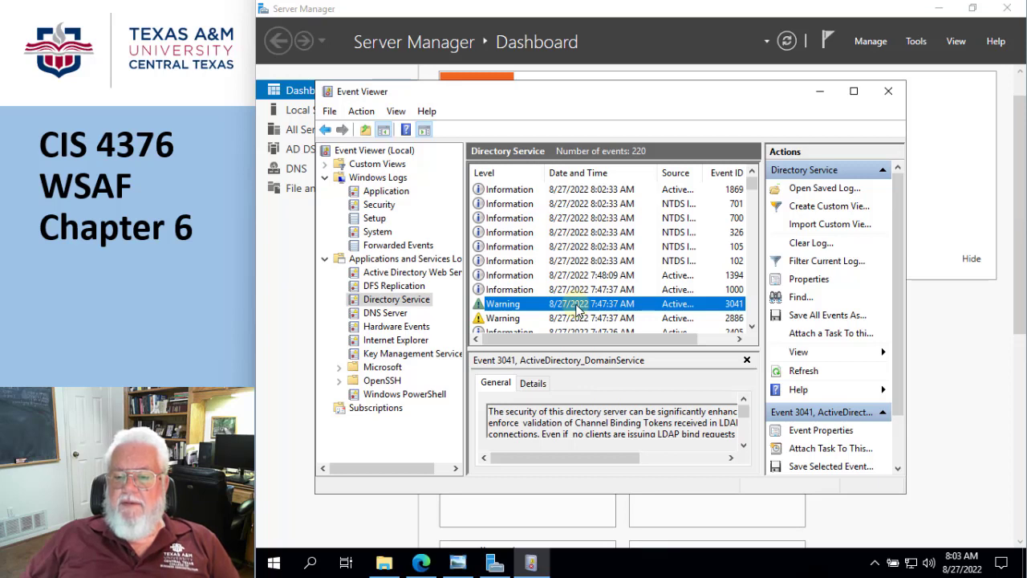
{"action": "left_click", "coordinate": [564, 319]}
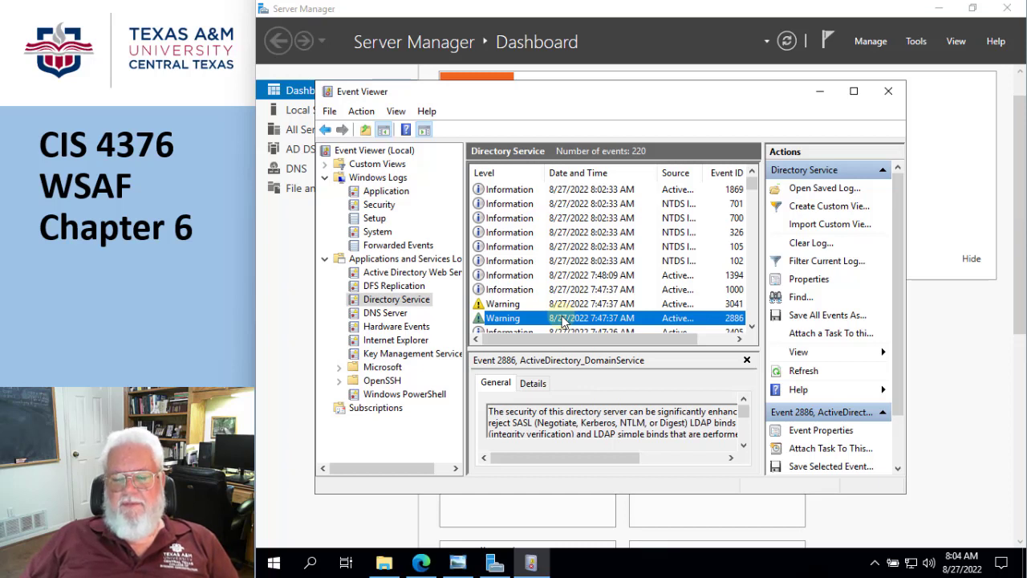
{"action": "scroll", "coordinate": [648, 303], "scroll_direction": "down", "scroll_amount": 2}
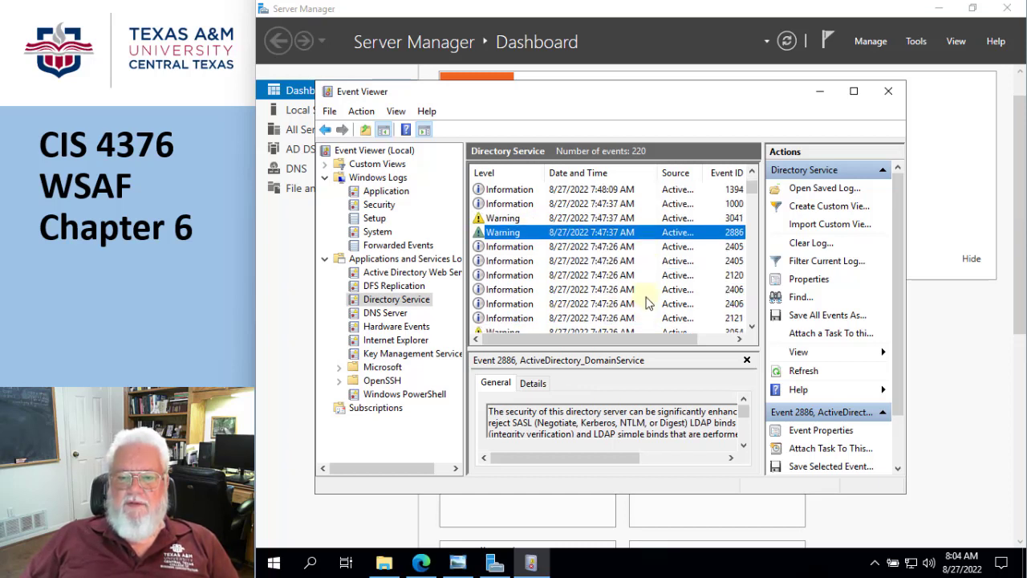
{"action": "scroll", "coordinate": [648, 303], "scroll_direction": "down", "scroll_amount": 1}
{"action": "scroll", "coordinate": [648, 304], "scroll_direction": "up", "scroll_amount": 3}
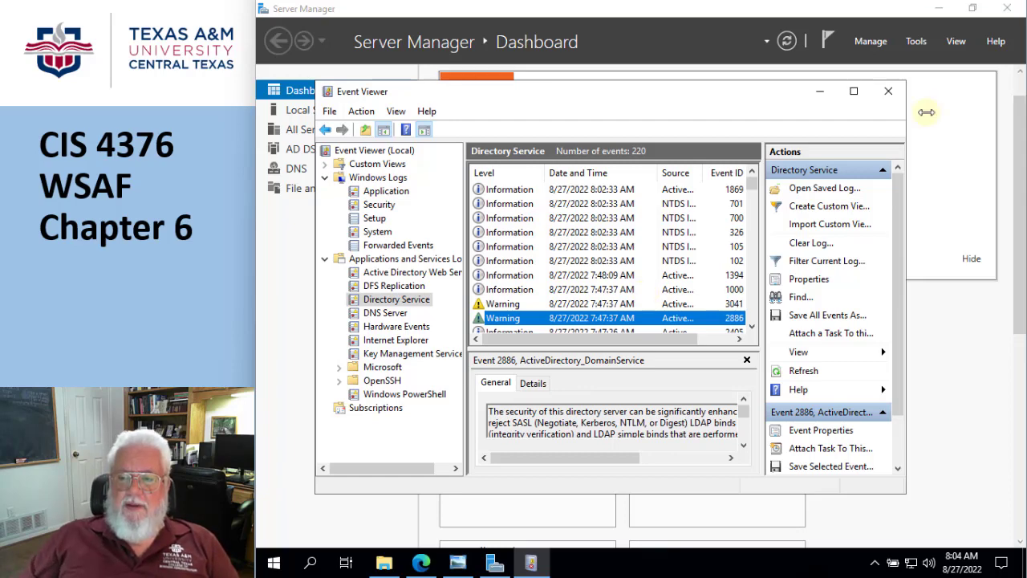
{"action": "left_click", "coordinate": [887, 92]}
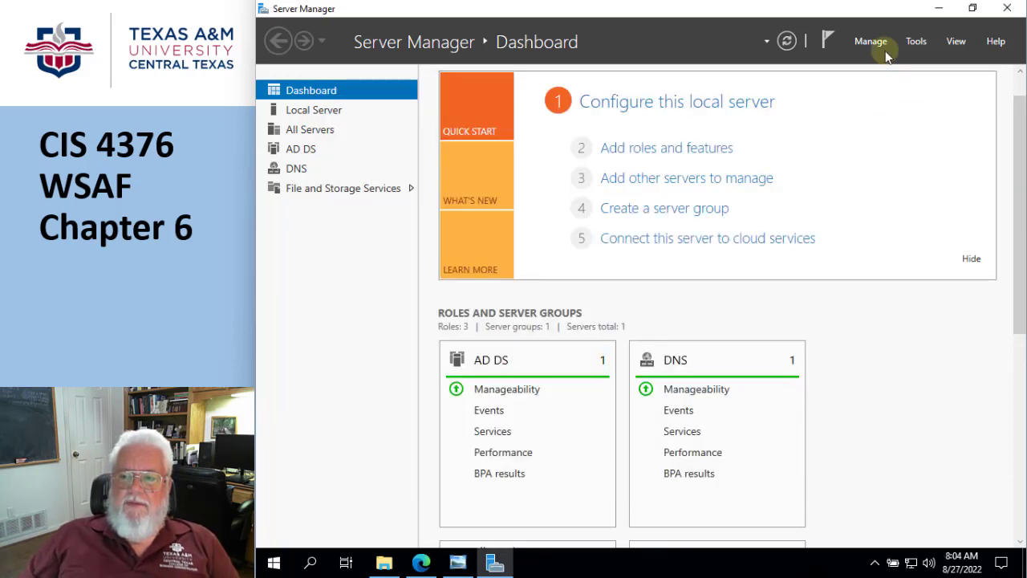
Start the Add Roles and Features wizard and proceed to server roles with a role-based installation on Server1.CIS4376.local
{"action": "left_click", "coordinate": [873, 42]}
{"action": "left_click", "coordinate": [887, 63]}
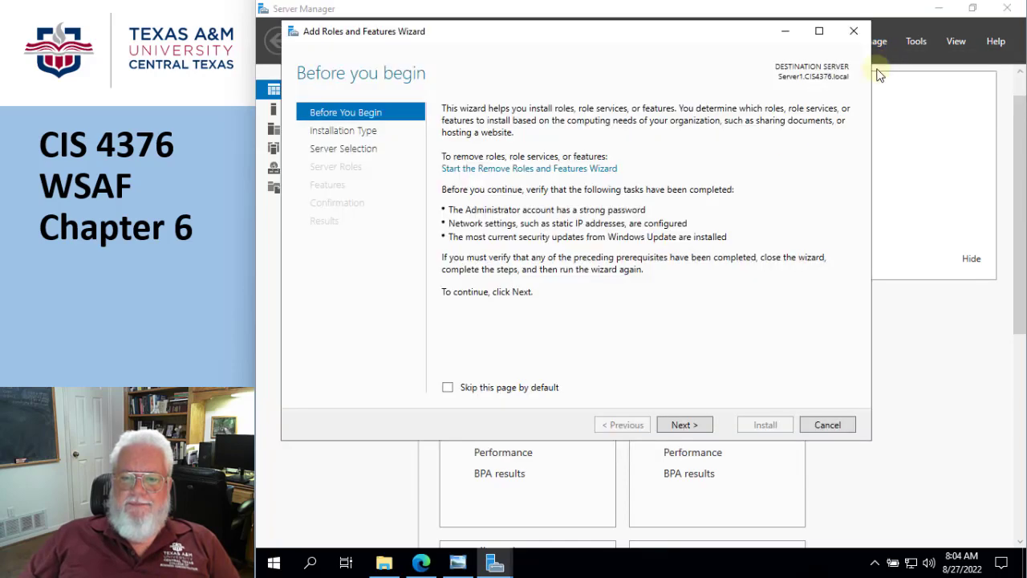
{"action": "left_click", "coordinate": [704, 426]}
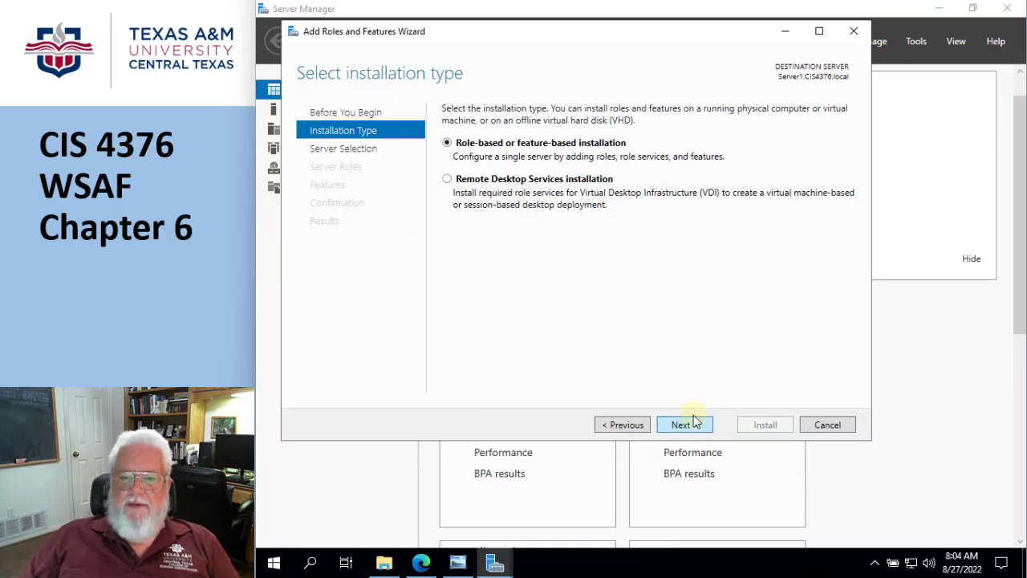
{"action": "left_click", "coordinate": [685, 426]}
{"action": "left_click", "coordinate": [687, 427]}
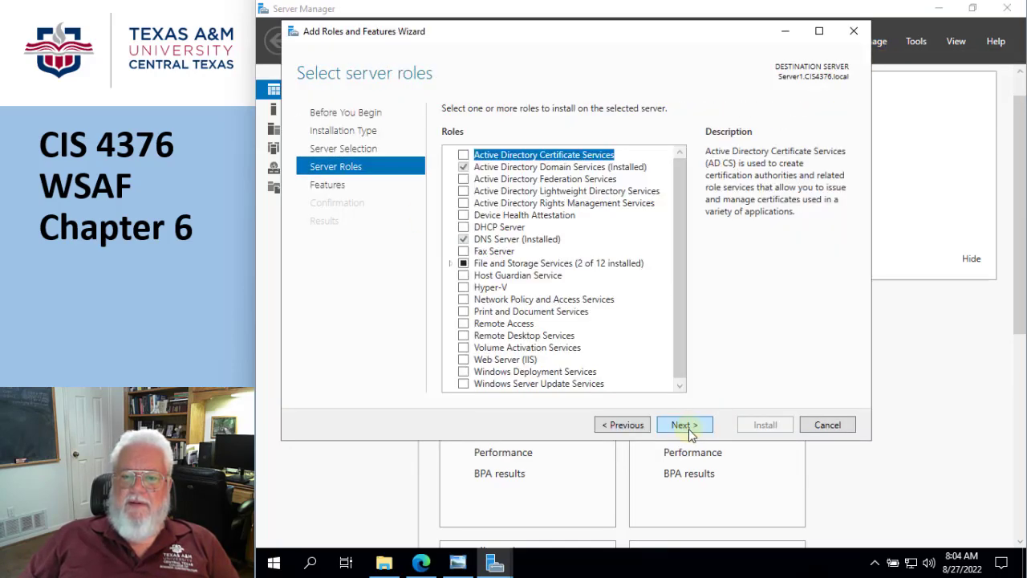
Select the Web Server (IIS) role and add its required IIS Management Console, with management tools included
{"action": "left_click", "coordinate": [508, 360]}
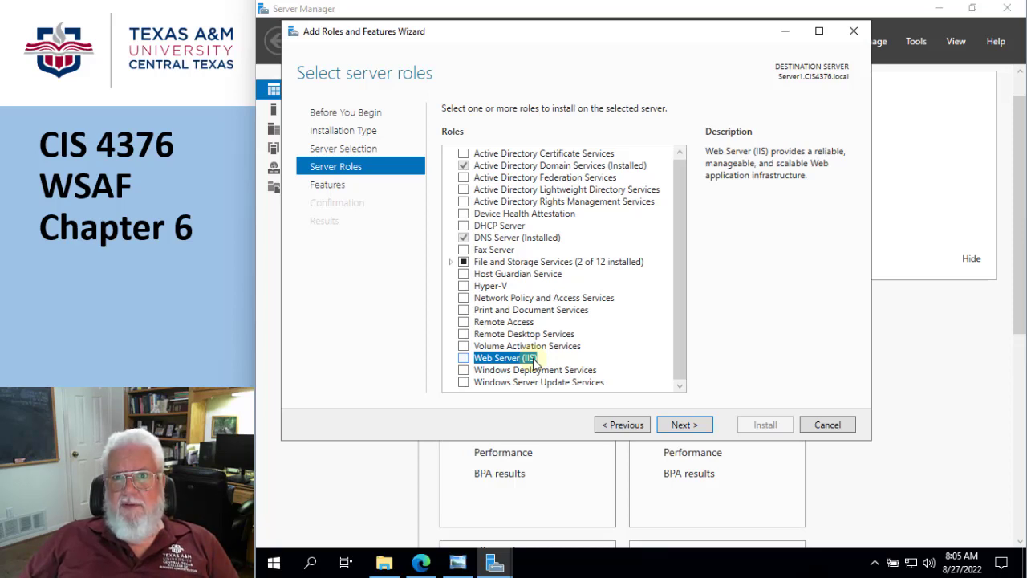
{"action": "left_click", "coordinate": [462, 358]}
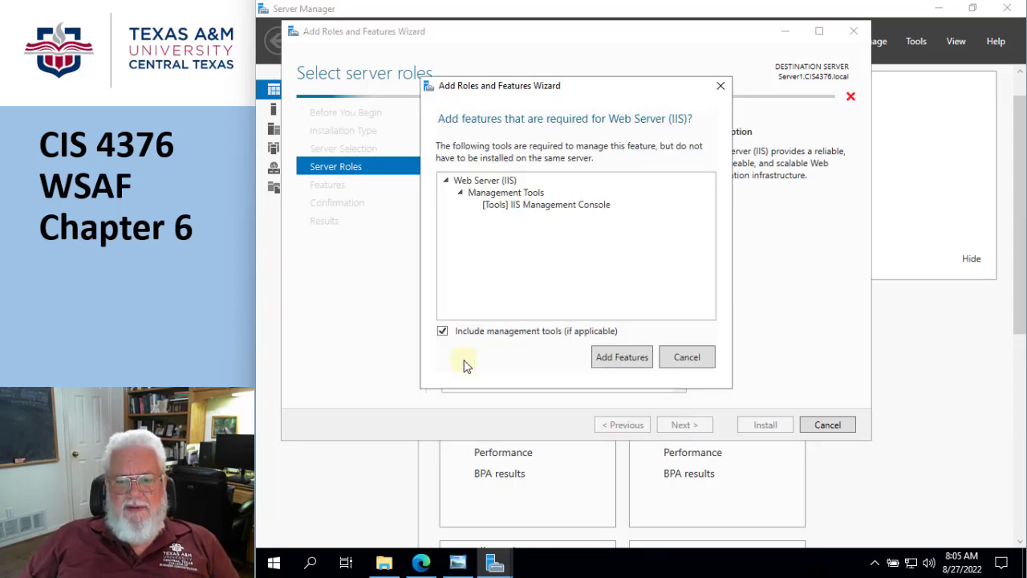
{"action": "left_click", "coordinate": [623, 357]}
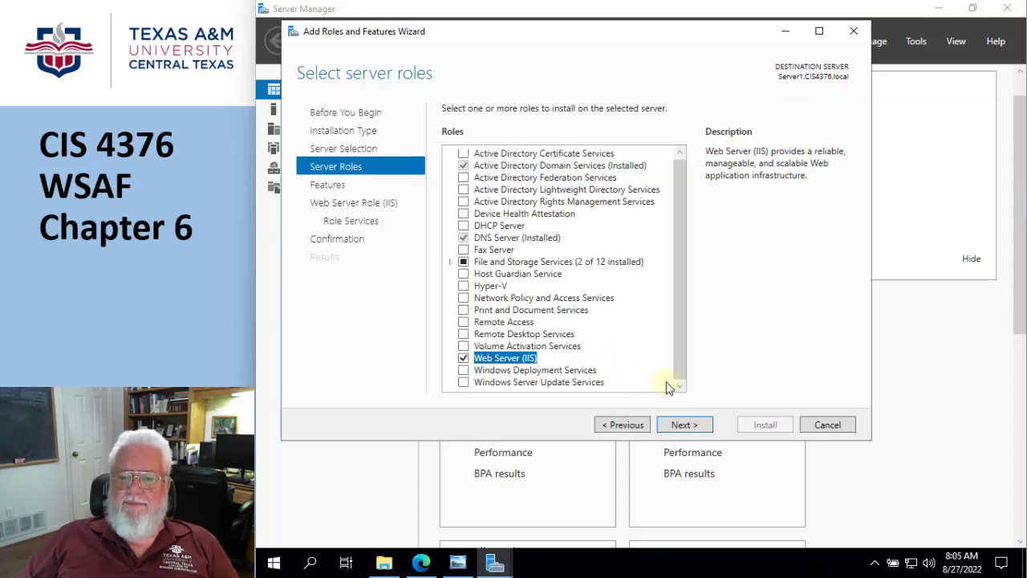
Keep the default features and IIS role services, install the Web Server role, and close the wizard while it runs
{"action": "left_click", "coordinate": [686, 426]}
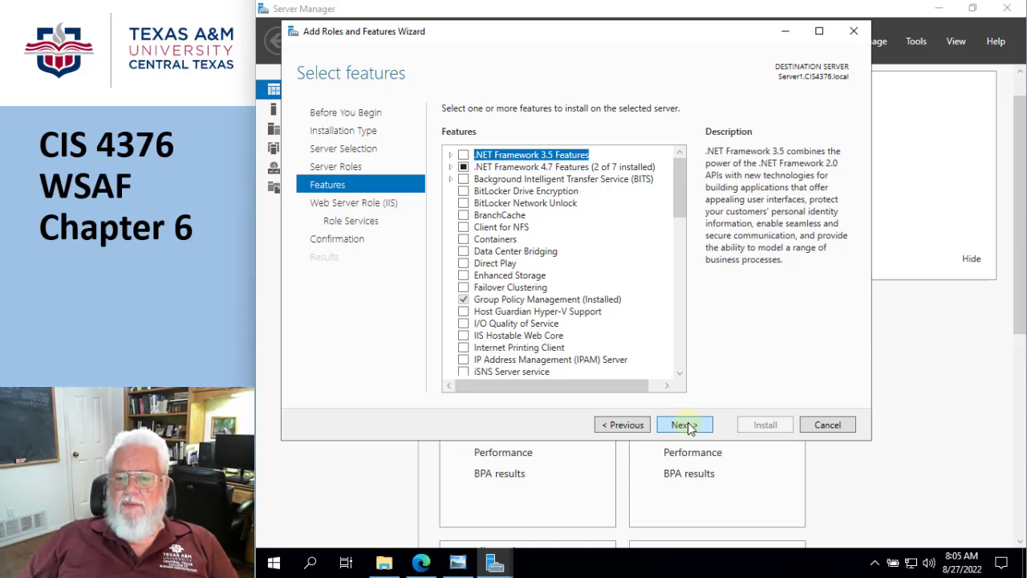
{"action": "left_click", "coordinate": [687, 426]}
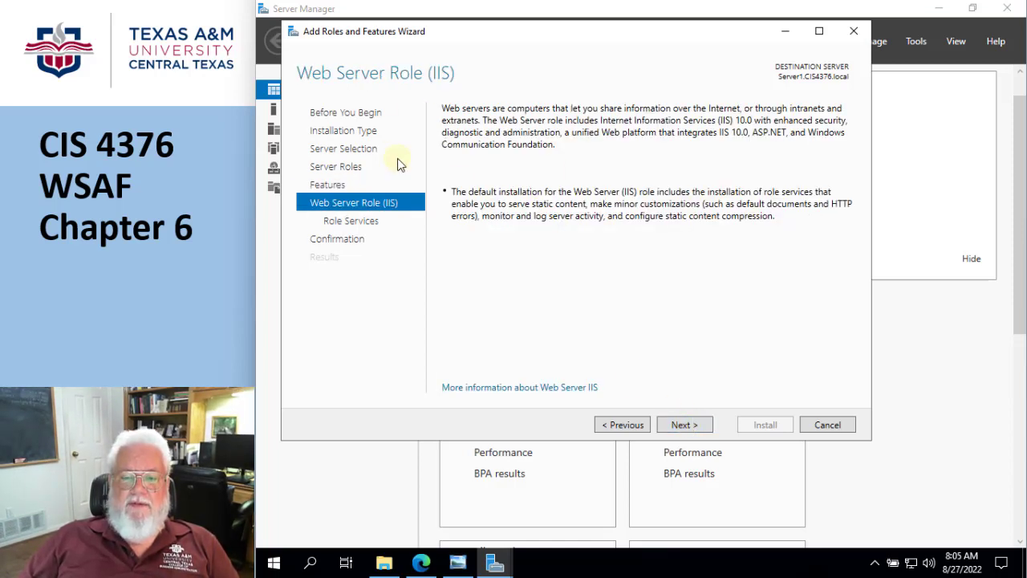
{"action": "left_click", "coordinate": [684, 429]}
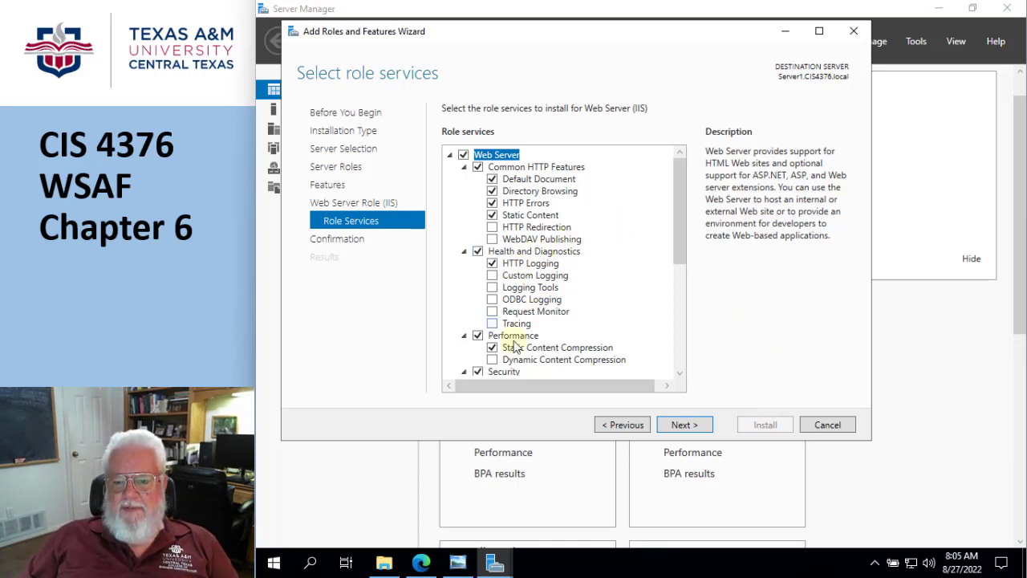
{"action": "left_click_drag", "start_coordinate": [676, 226], "coordinate": [658, 160]}
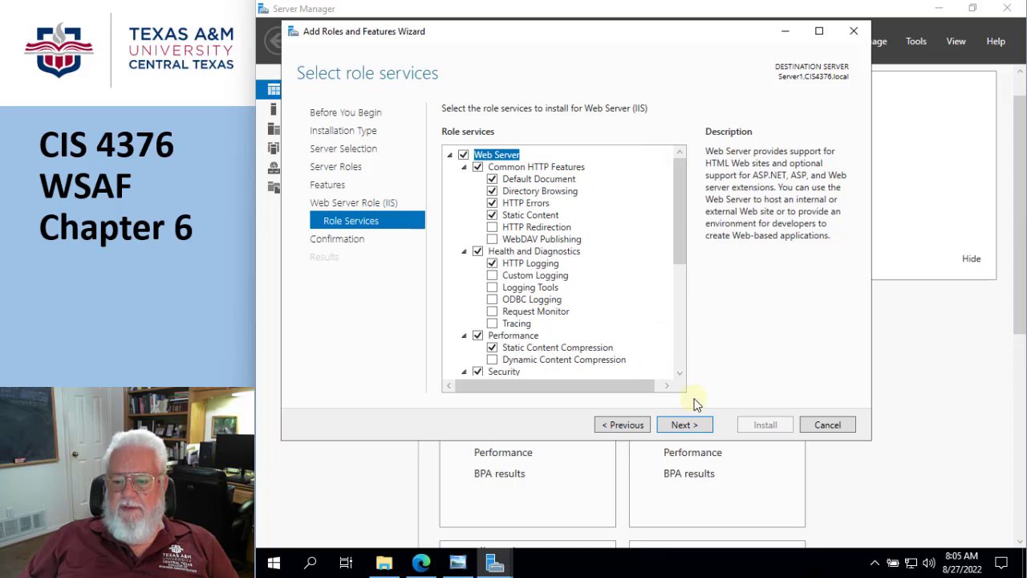
{"action": "left_click", "coordinate": [683, 426]}
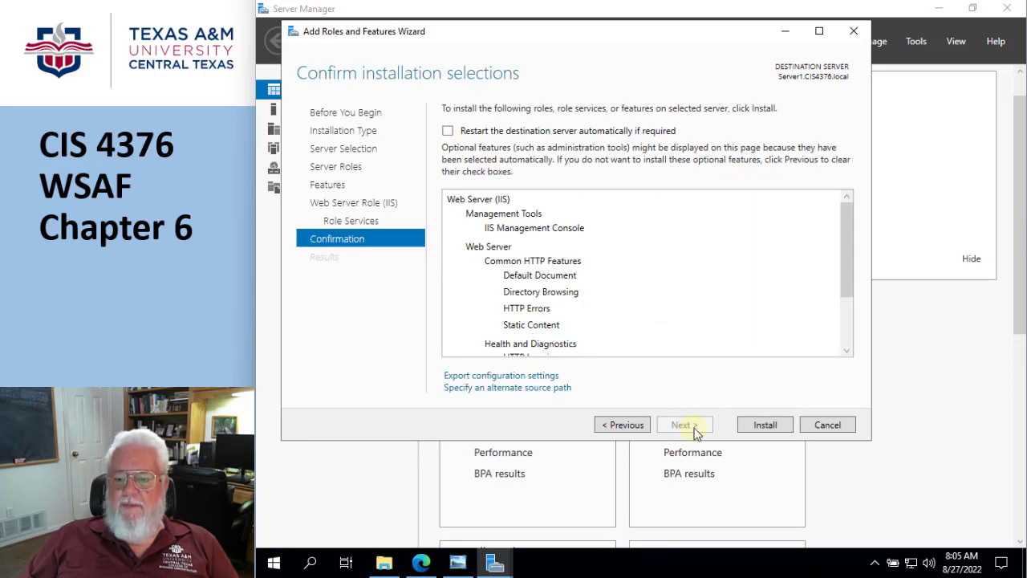
{"action": "left_click", "coordinate": [766, 427]}
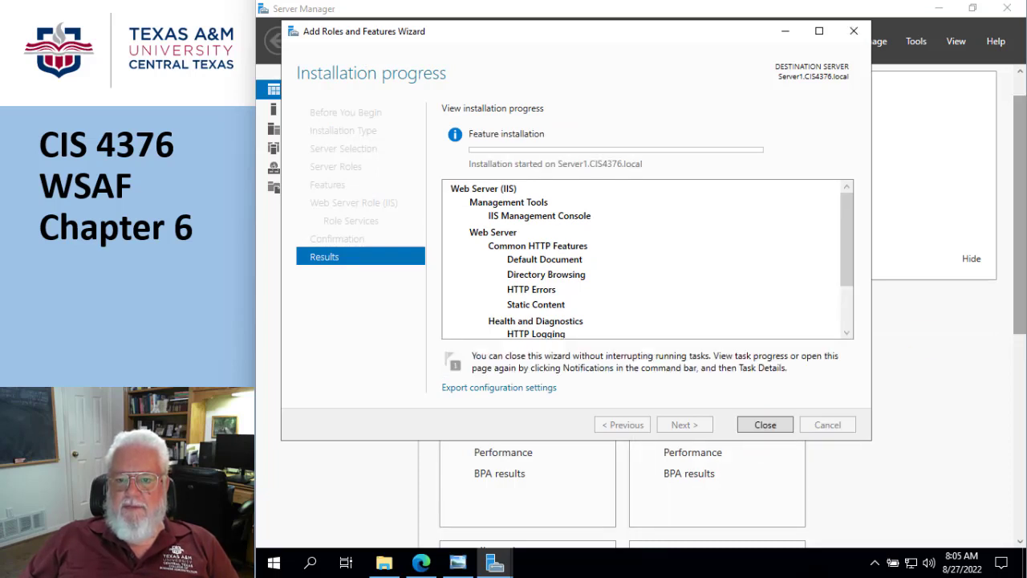
{"action": "left_click", "coordinate": [765, 425]}
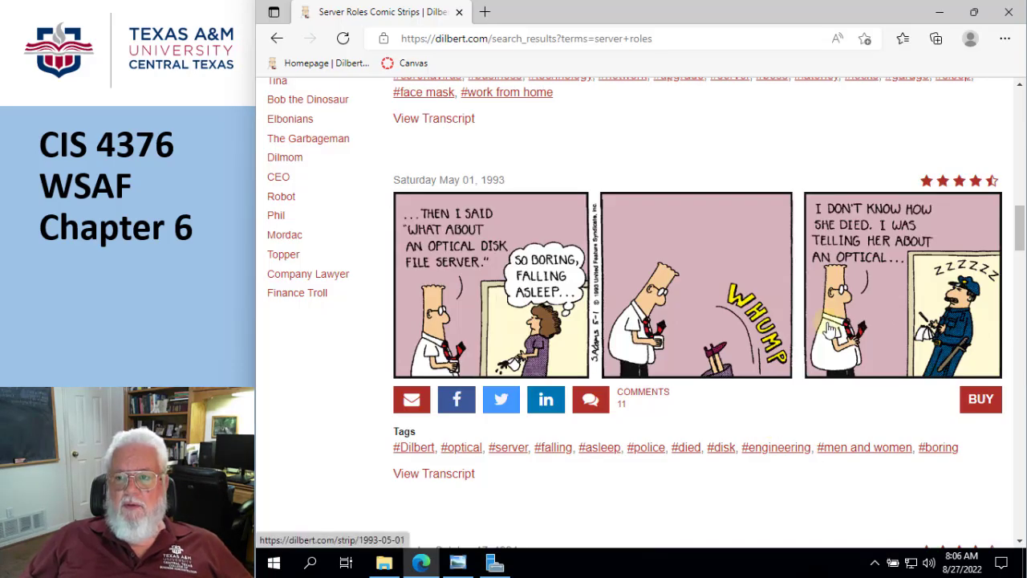
Switch back to Server Manager, check the feature installation notification, and view the new IIS role page
{"action": "left_click", "coordinate": [495, 562]}
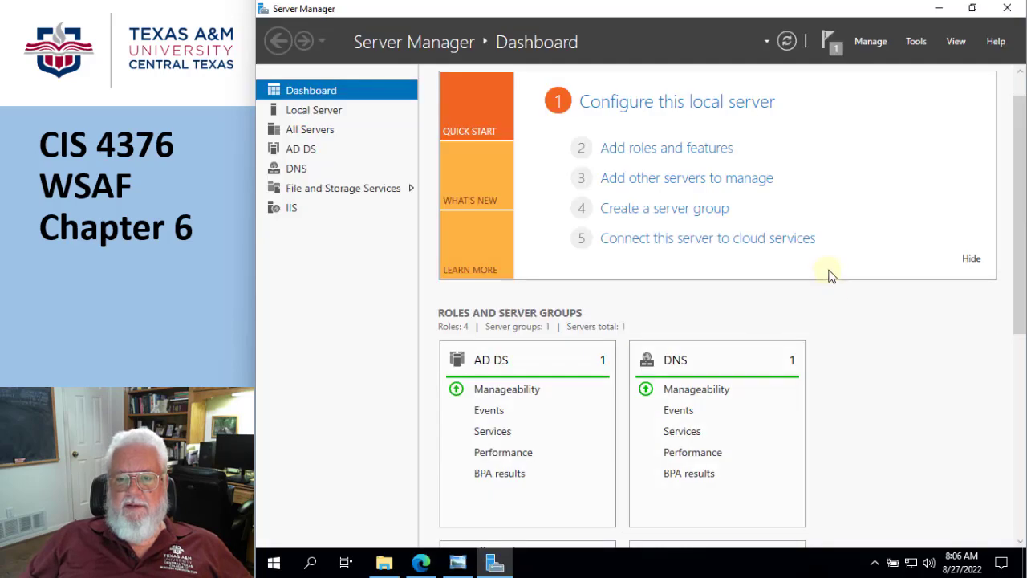
{"action": "left_click", "coordinate": [829, 42]}
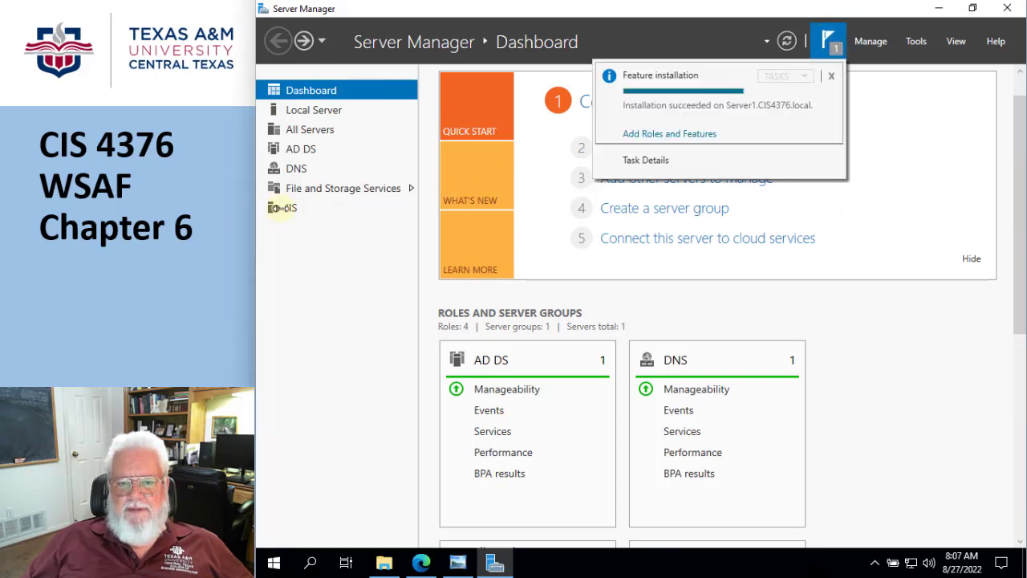
{"action": "left_click", "coordinate": [287, 207]}
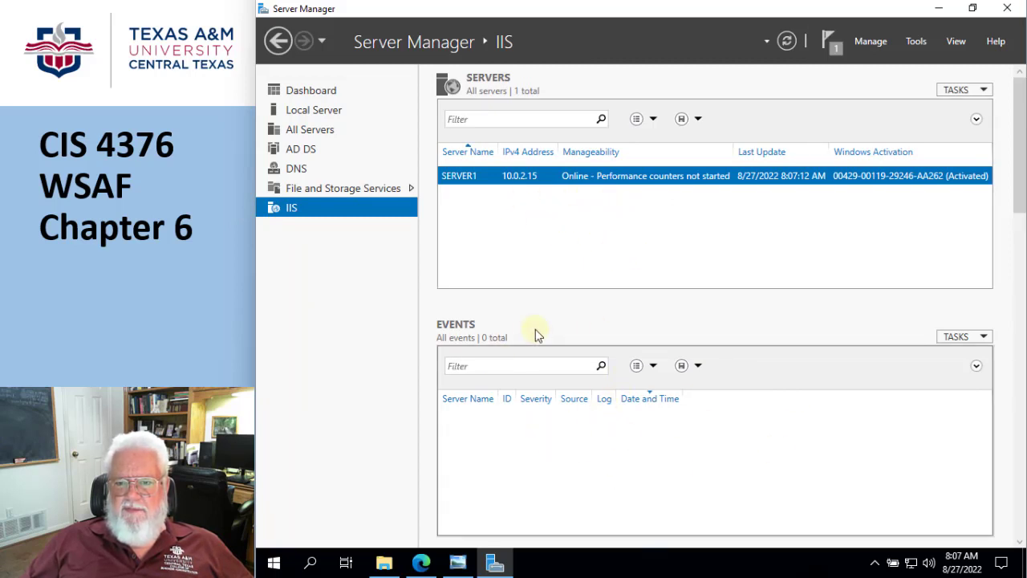
Launch Internet Information Services (IIS) Manager from Windows Administrative Tools and maximize its window
{"action": "left_click", "coordinate": [274, 563]}
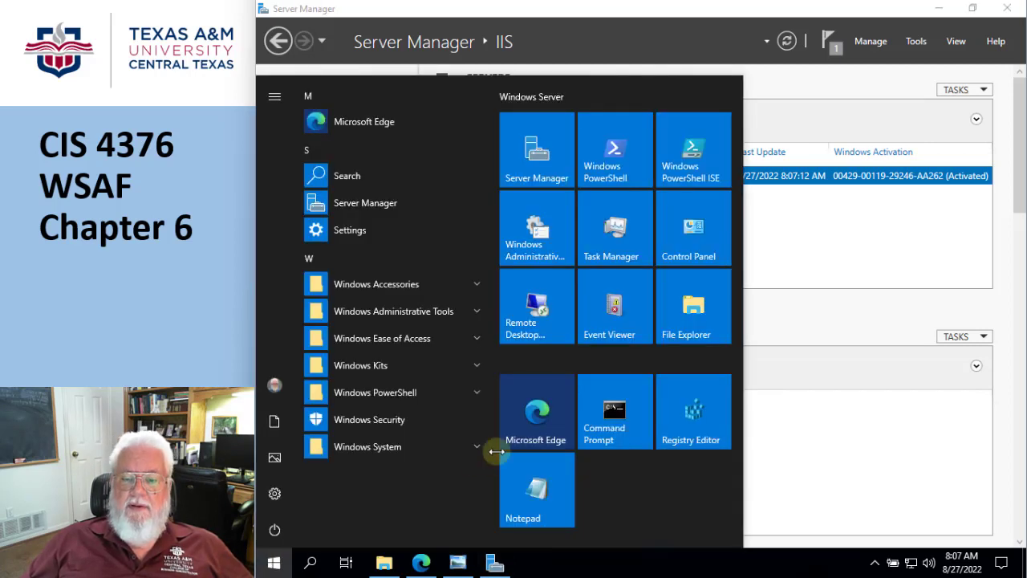
{"action": "left_click", "coordinate": [477, 311]}
{"action": "scroll", "coordinate": [476, 311], "scroll_direction": "down", "scroll_amount": 2}
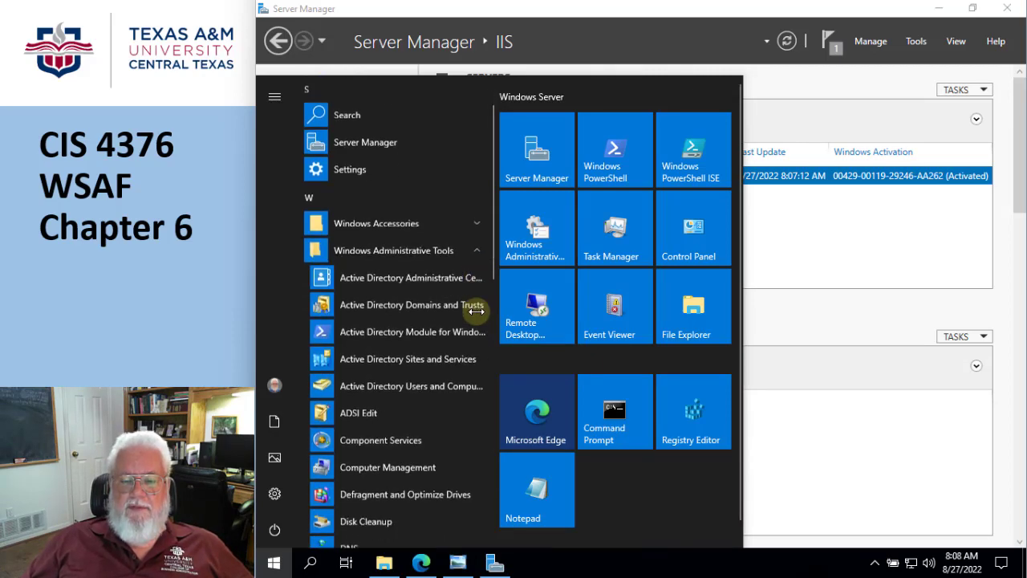
{"action": "scroll", "coordinate": [477, 311], "scroll_direction": "down", "scroll_amount": 4}
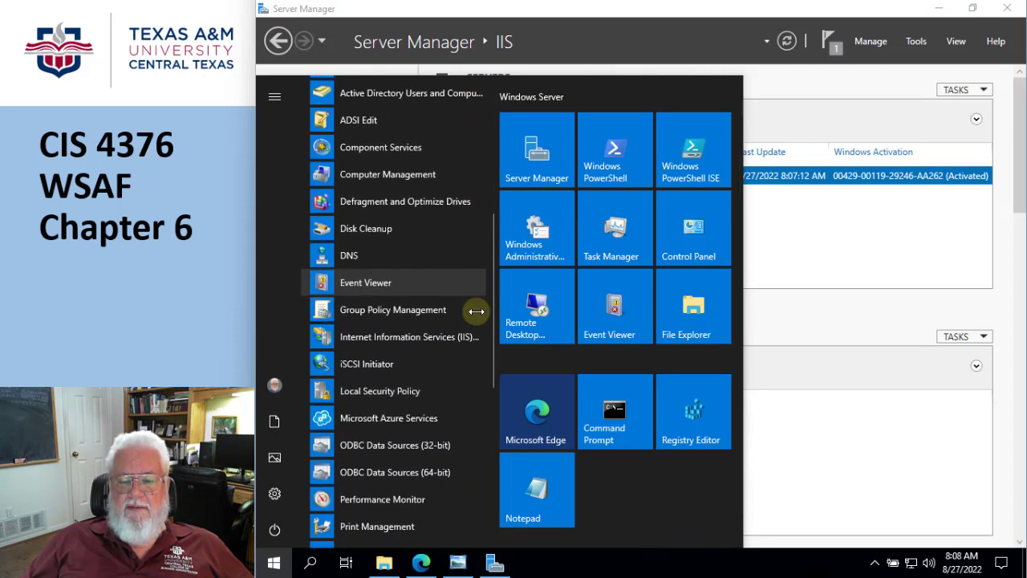
{"action": "scroll", "coordinate": [476, 312], "scroll_direction": "down", "scroll_amount": 4}
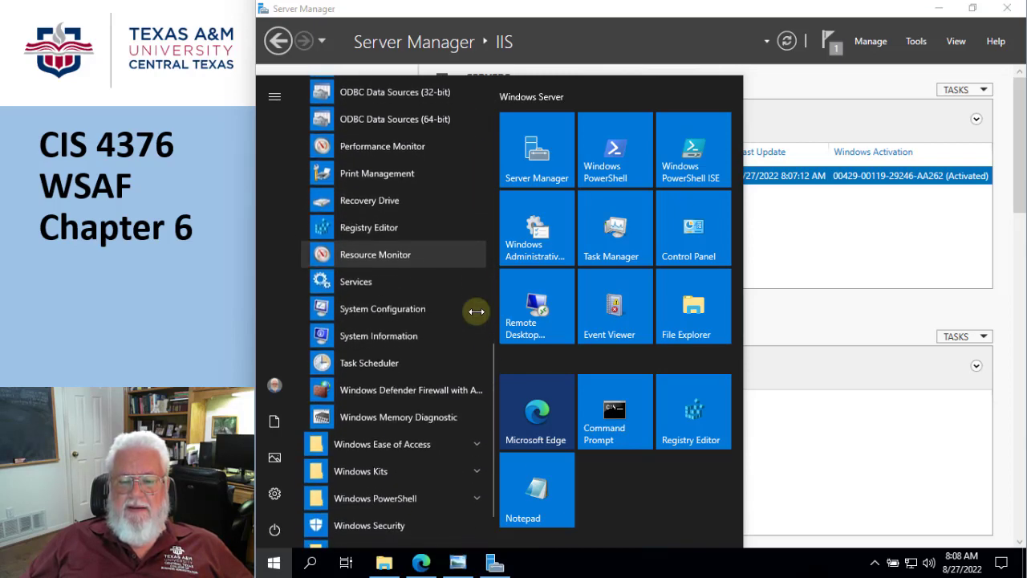
{"action": "scroll", "coordinate": [469, 312], "scroll_direction": "up", "scroll_amount": 3}
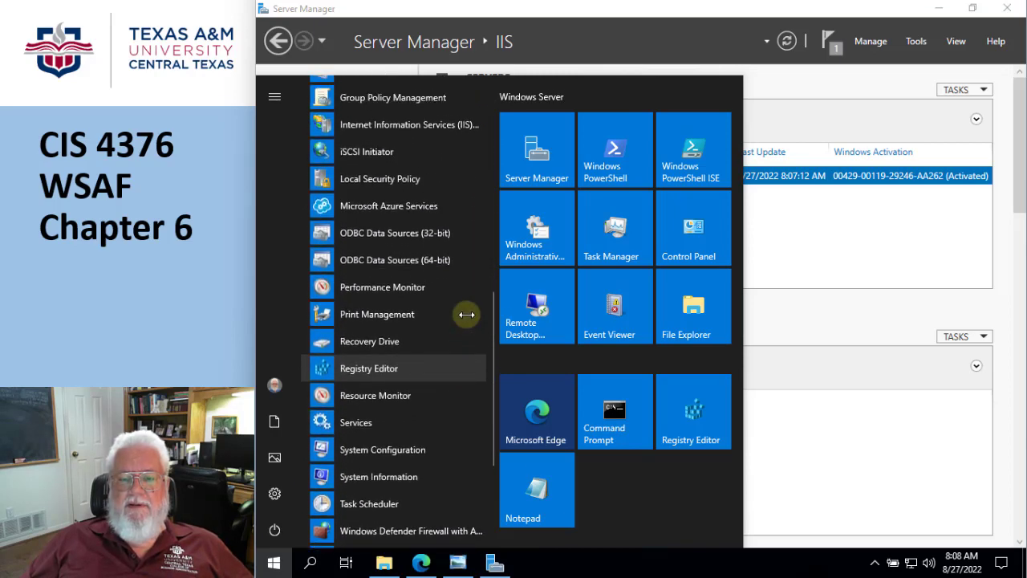
{"action": "scroll", "coordinate": [467, 312], "scroll_direction": "up", "scroll_amount": 1}
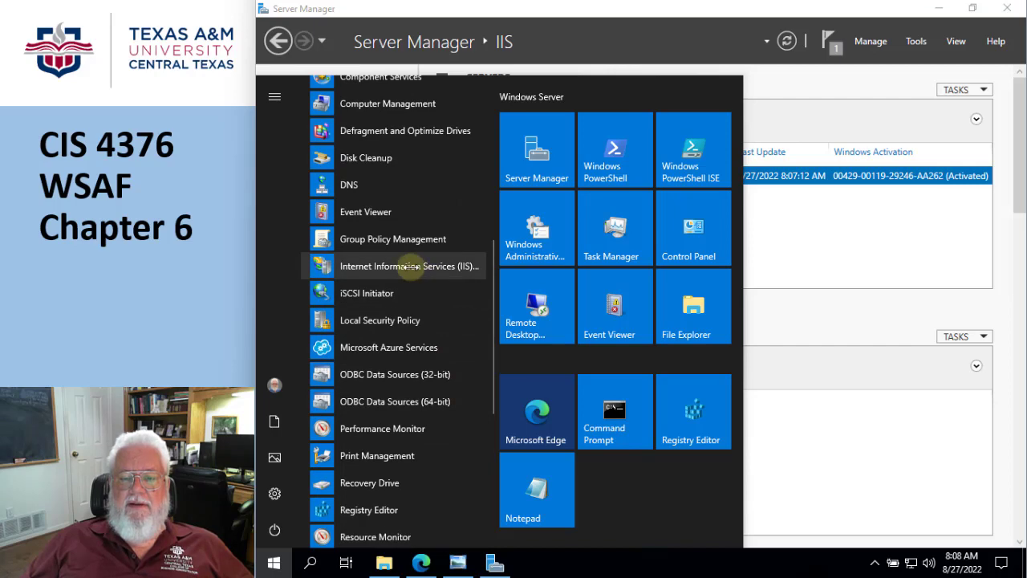
{"action": "left_click", "coordinate": [409, 265]}
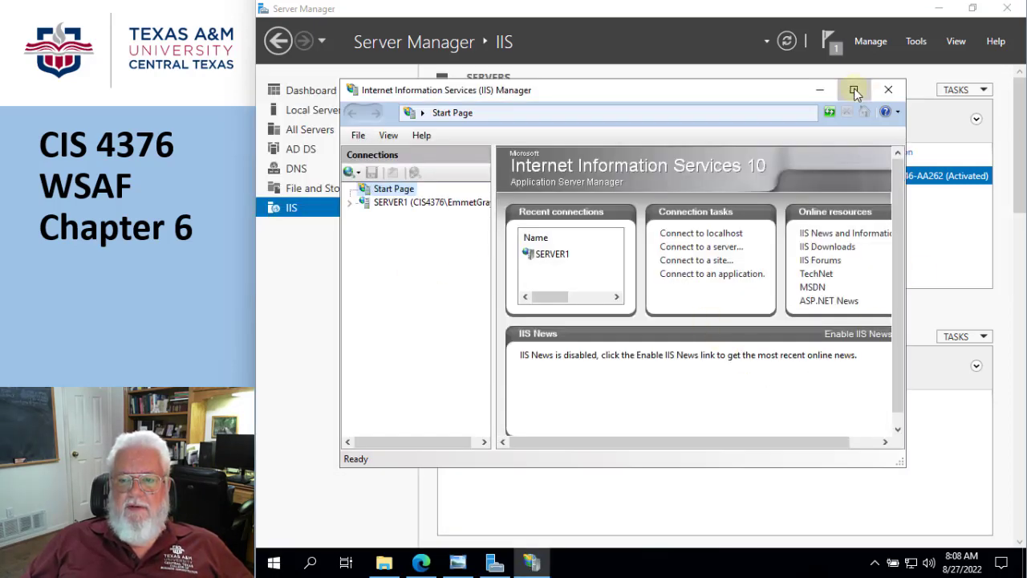
{"action": "left_click", "coordinate": [853, 90]}
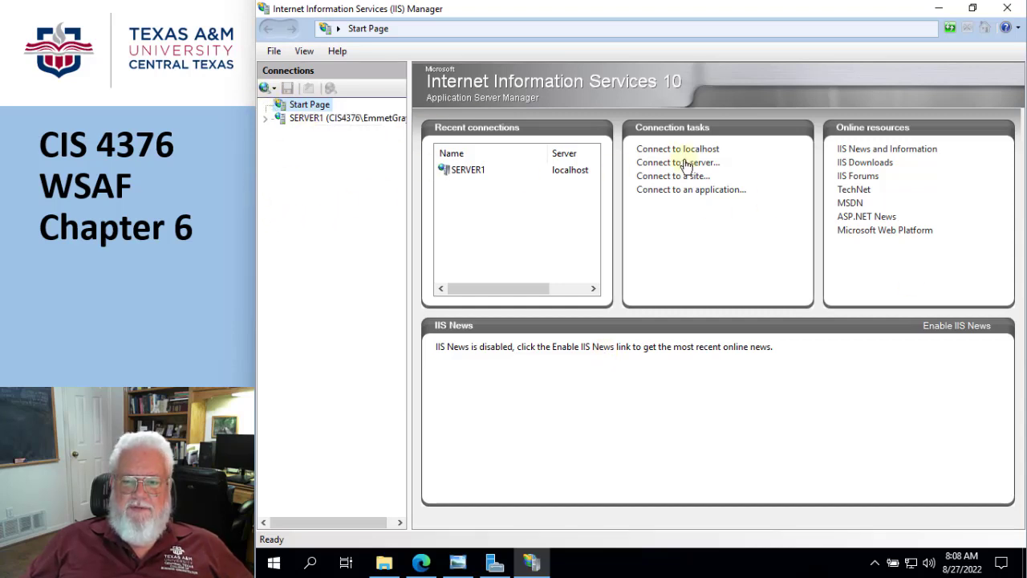
View the SERVER1 home features, expand the server and its Sites, and show the Default Web Site home
{"action": "left_click", "coordinate": [297, 119]}
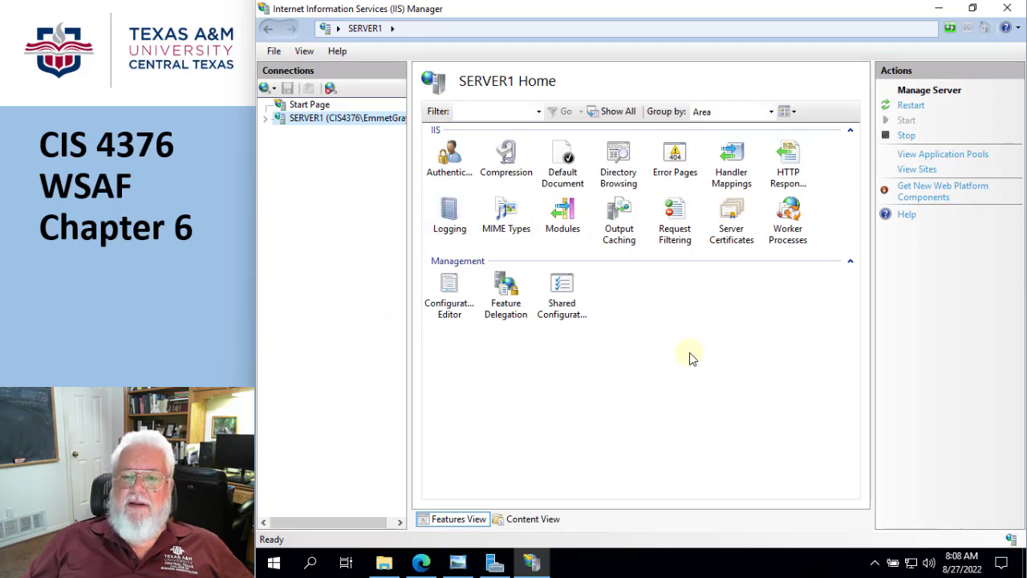
{"action": "left_click", "coordinate": [266, 118]}
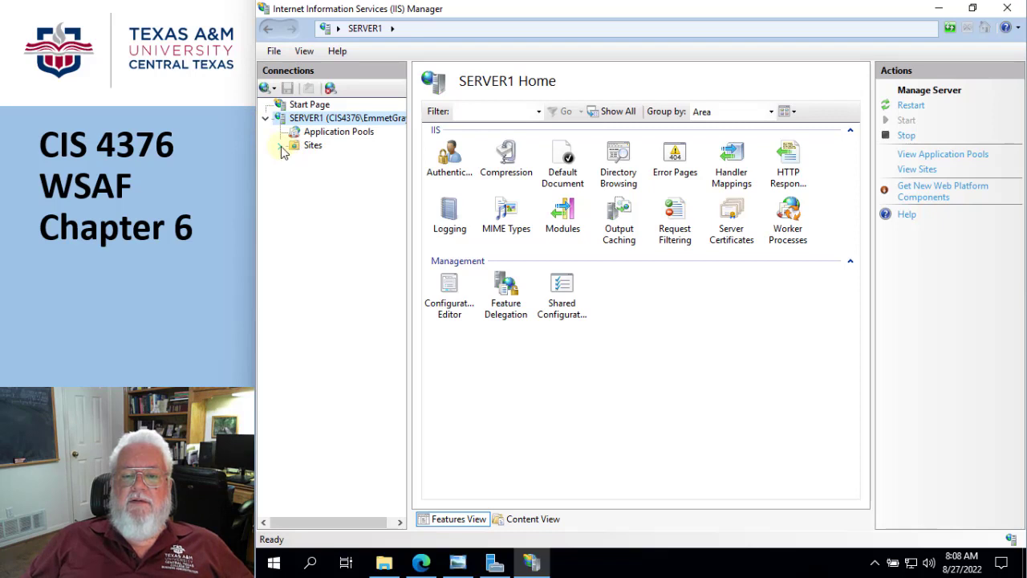
{"action": "left_click", "coordinate": [280, 146]}
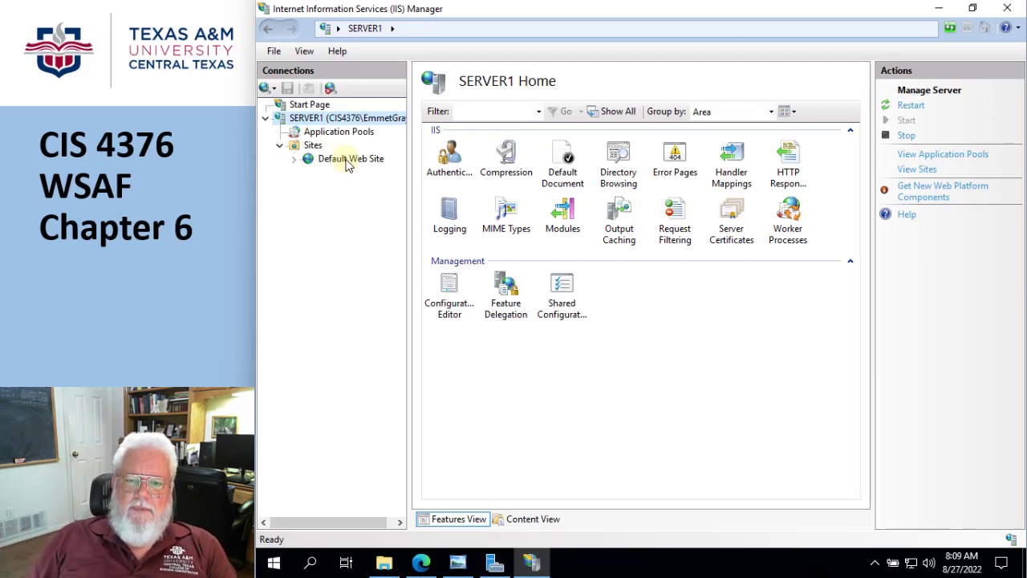
{"action": "left_click", "coordinate": [347, 161]}
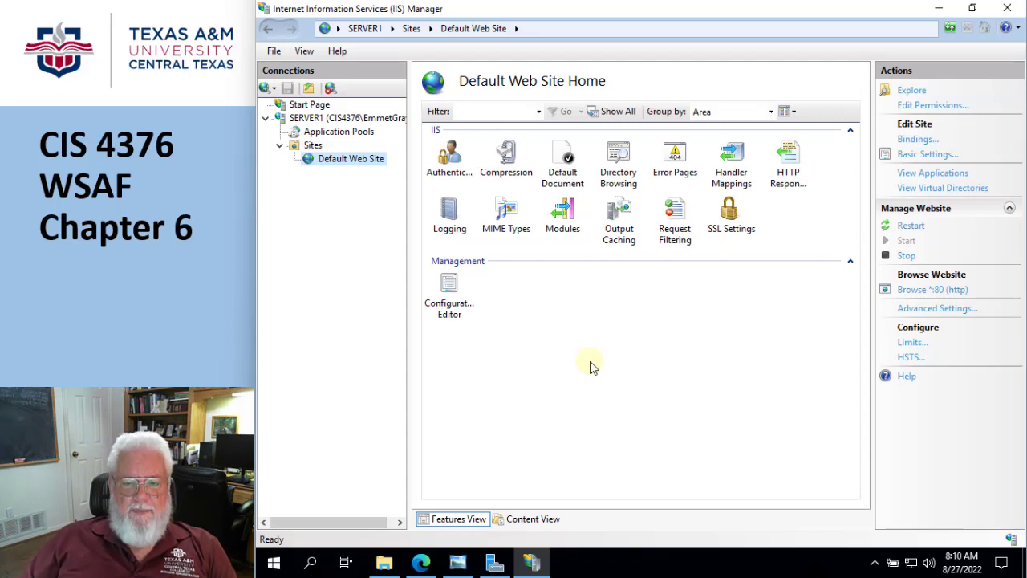
View the list of application pools on SERVER1
{"action": "left_click", "coordinate": [356, 134]}
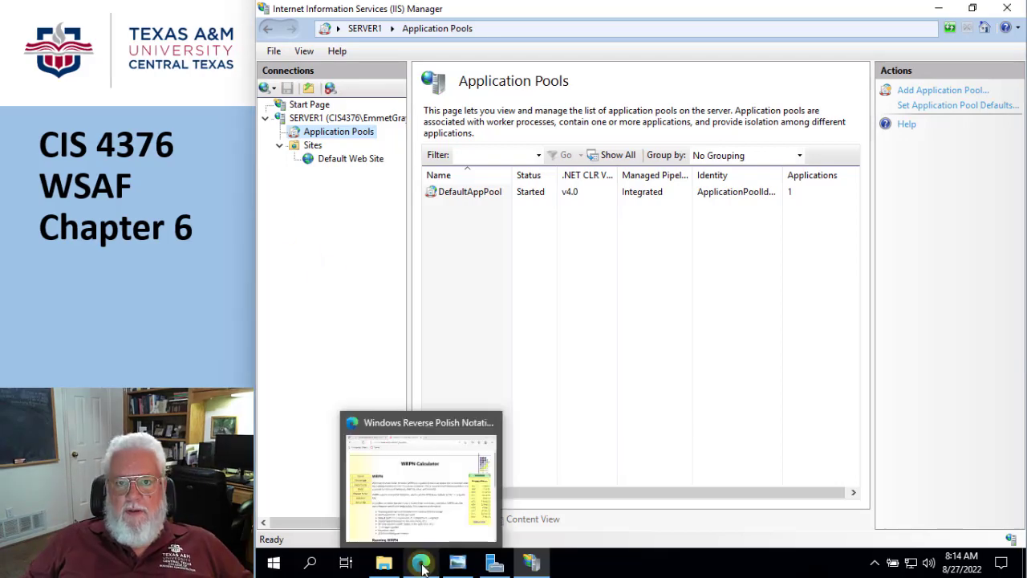
Switch to Microsoft Edge, look through the WRPN Calculator home page, and open the online web version of WRPN
{"action": "left_click", "coordinate": [421, 562]}
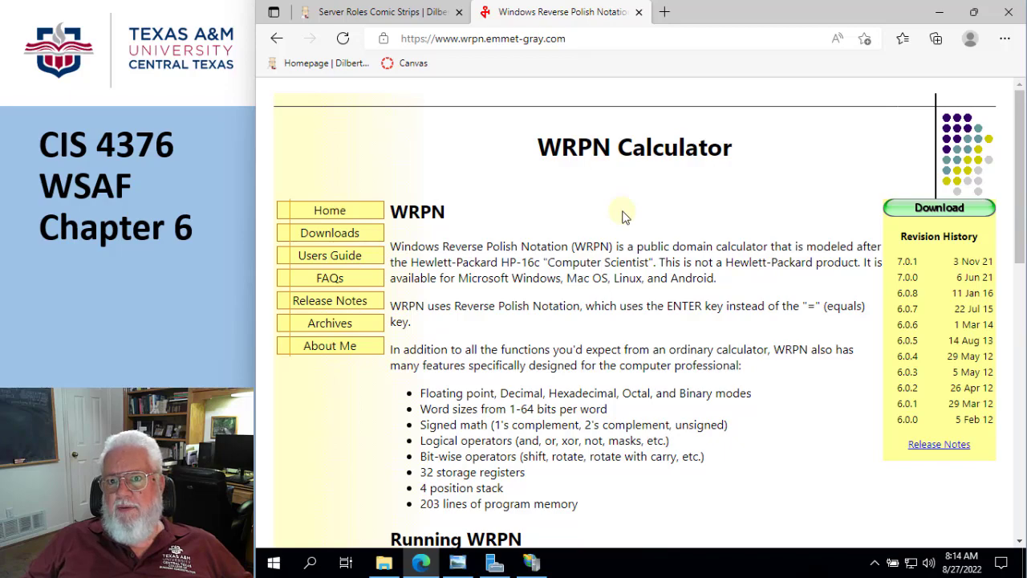
{"action": "scroll", "coordinate": [719, 273], "scroll_direction": "down", "scroll_amount": 3}
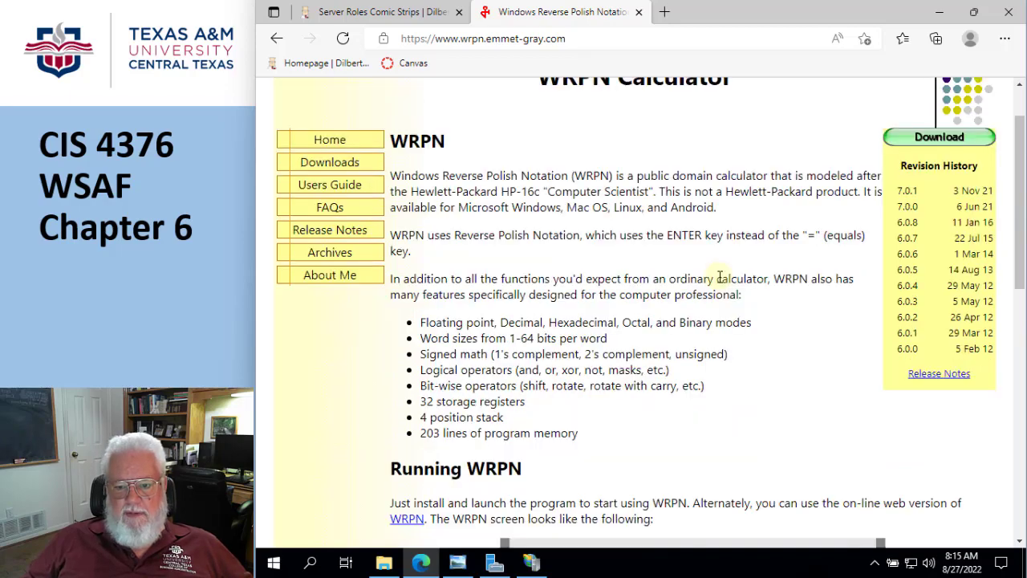
{"action": "scroll", "coordinate": [719, 273], "scroll_direction": "up", "scroll_amount": 3}
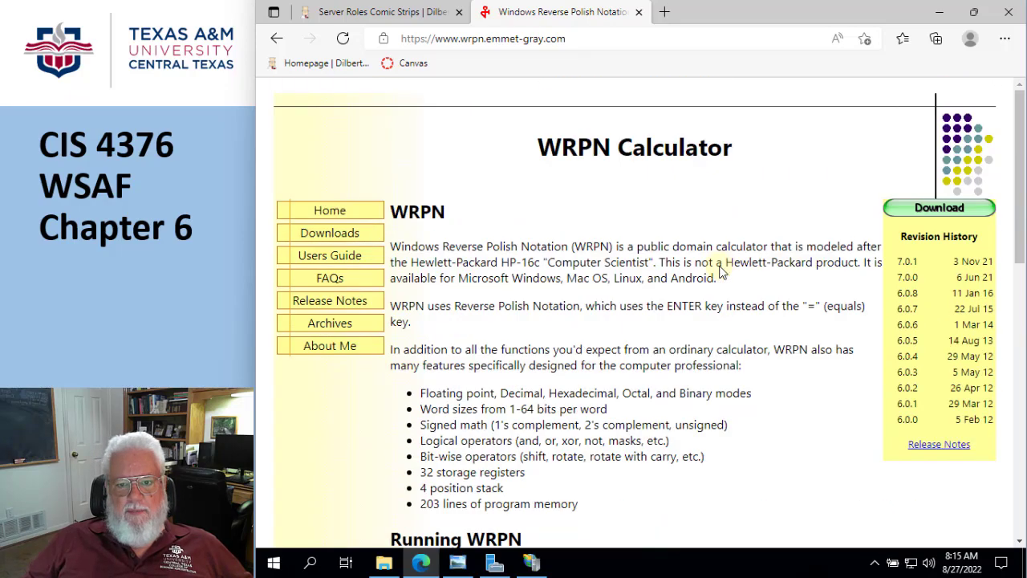
{"action": "scroll", "coordinate": [719, 272], "scroll_direction": "down", "scroll_amount": 3}
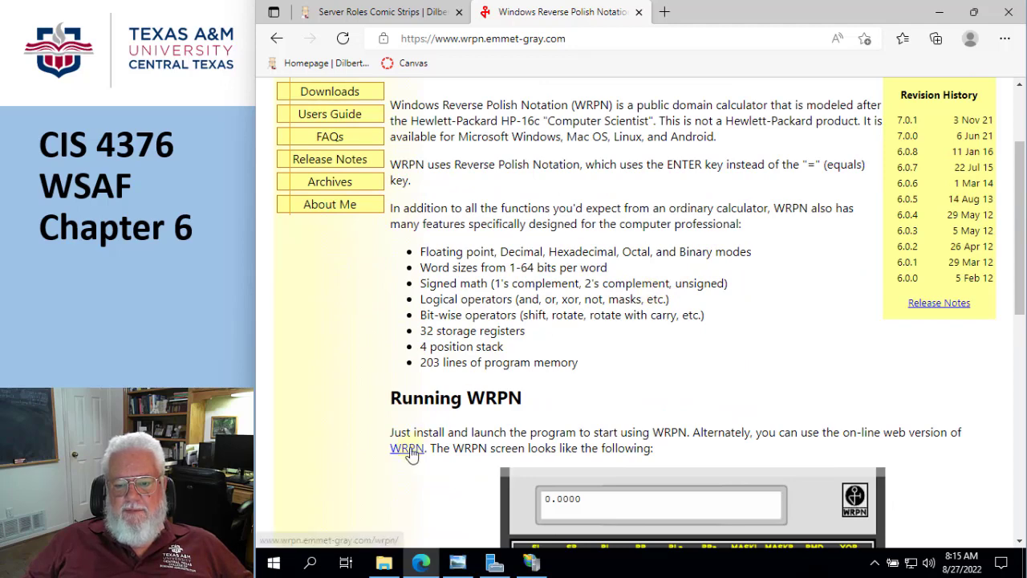
{"action": "left_click", "coordinate": [408, 451]}
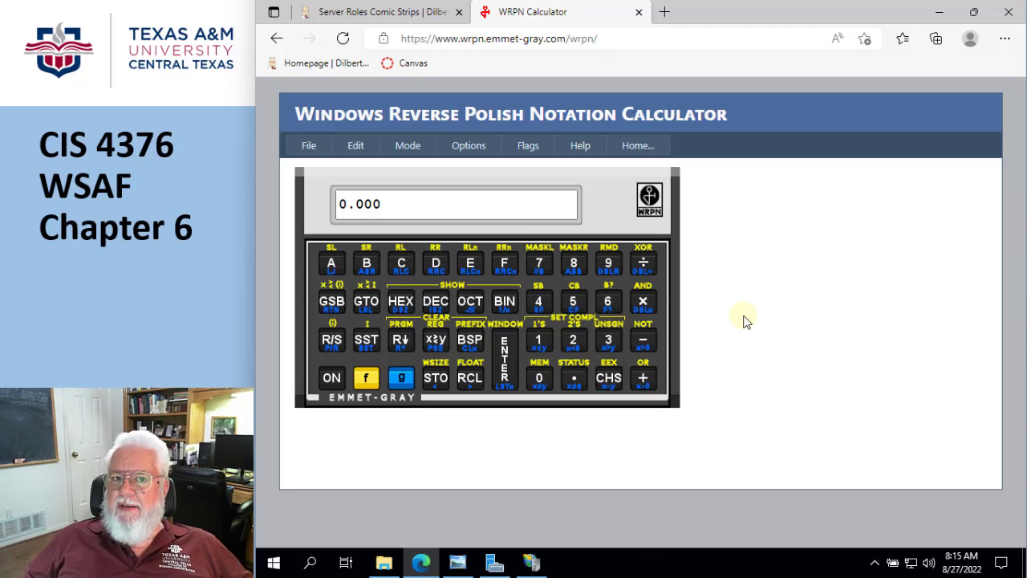
Multiply 78 by 2 on the online WRPN calculator using Reverse Polish Notation, and return to the site's home page
{"action": "left_click", "coordinate": [540, 266]}
{"action": "left_click", "coordinate": [575, 265]}
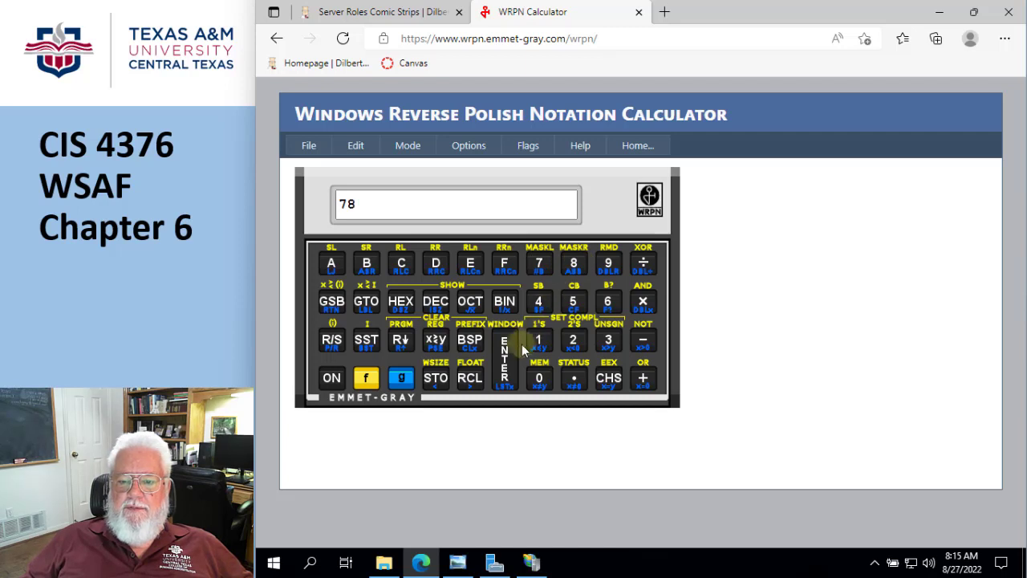
{"action": "left_click", "coordinate": [503, 355]}
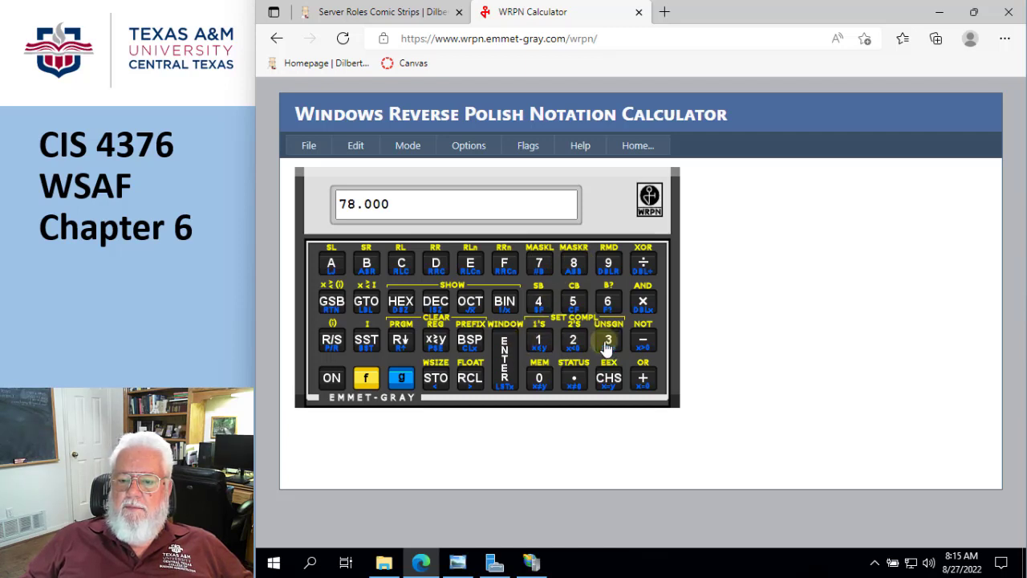
{"action": "left_click", "coordinate": [575, 345]}
{"action": "left_click", "coordinate": [644, 304]}
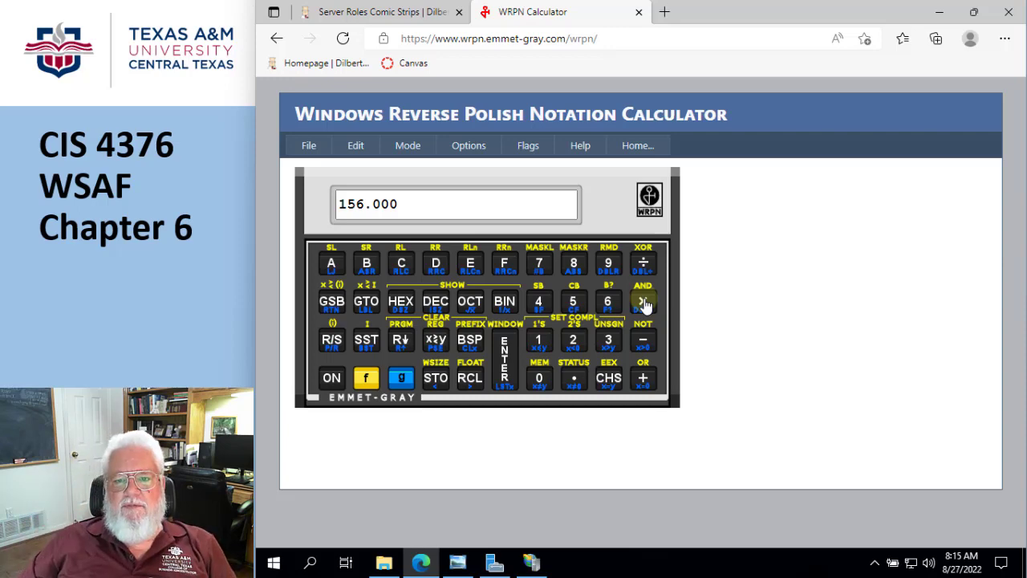
{"action": "left_click", "coordinate": [640, 146]}
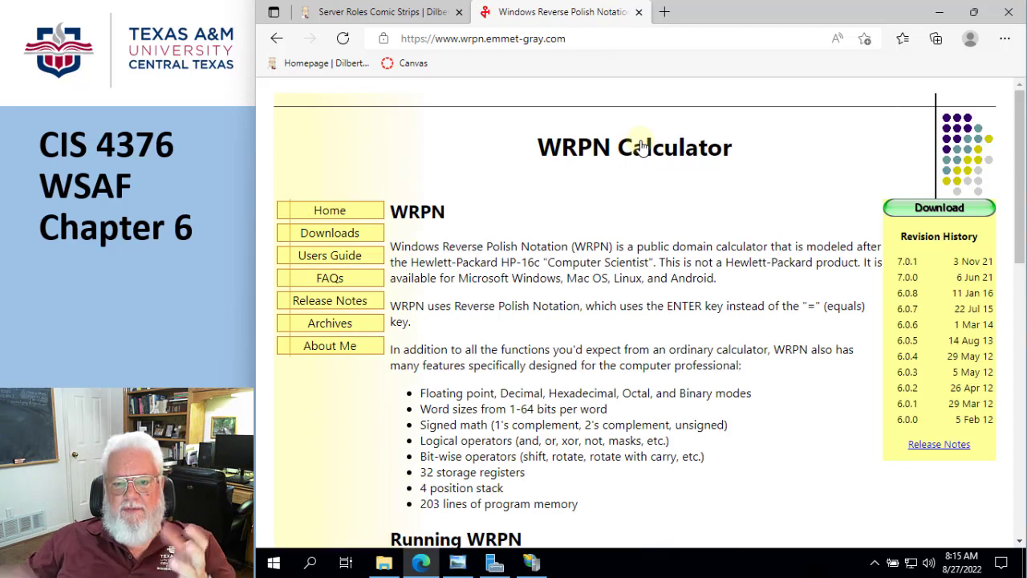